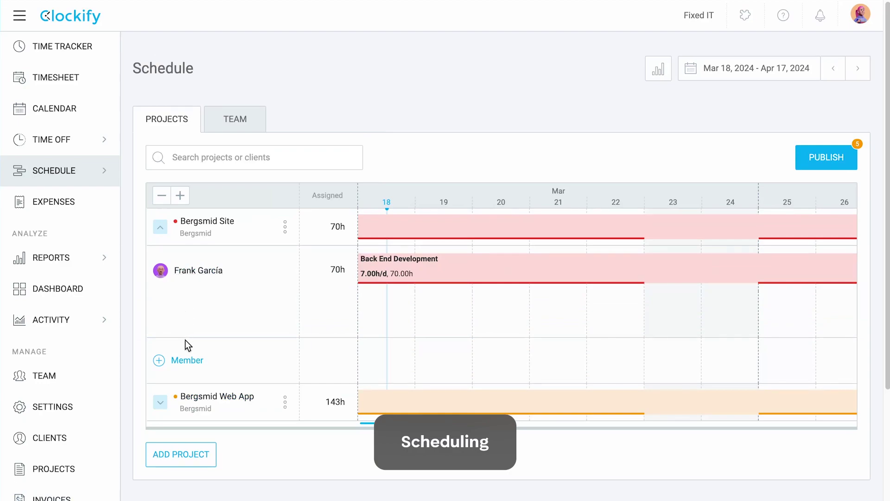
Add the Firestarter app project to the schedule
left_click(188, 357)
scroll(352, 359, "down", 3)
scroll(354, 339, "down", 3)
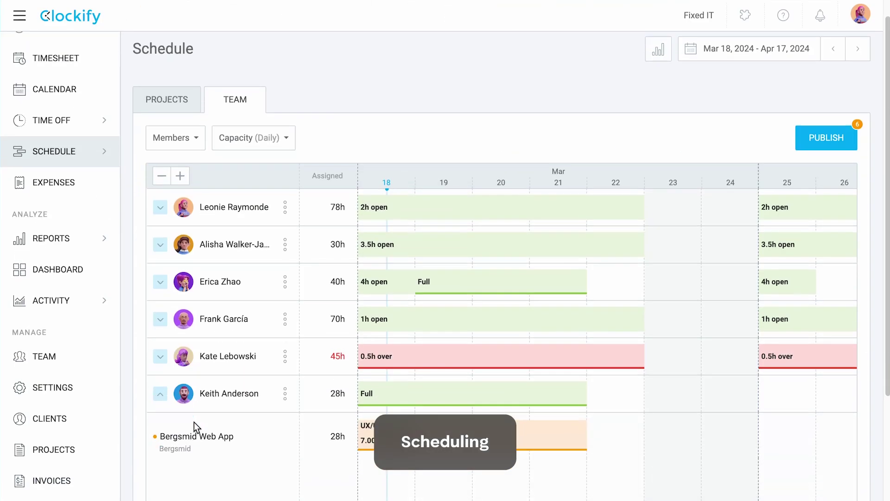
scroll(195, 441, "down", 2)
left_click(186, 440)
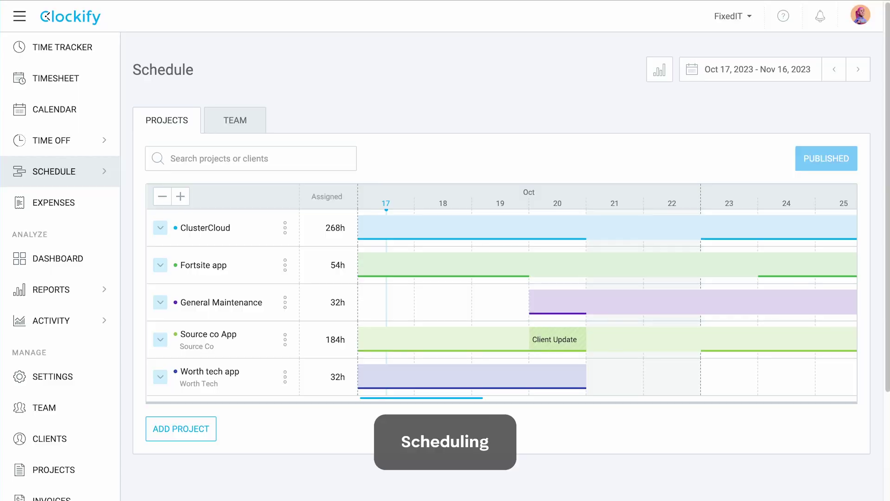
left_click(181, 428)
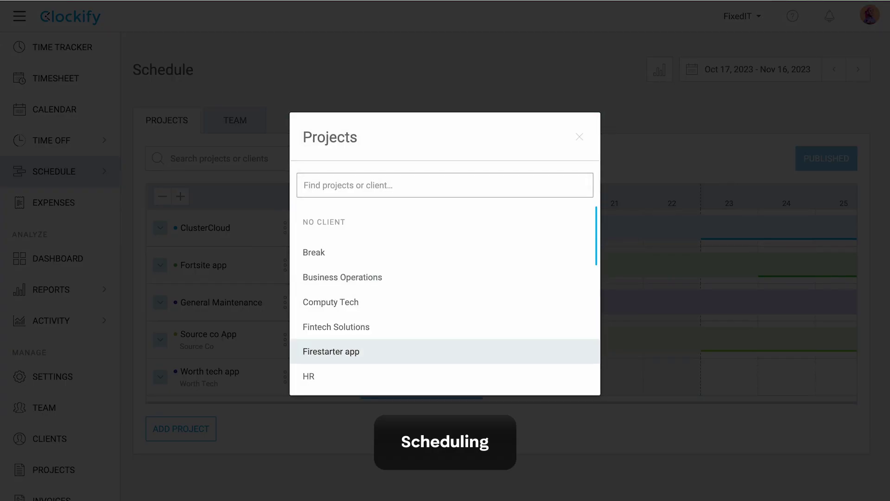
left_click(331, 351)
left_click(183, 447)
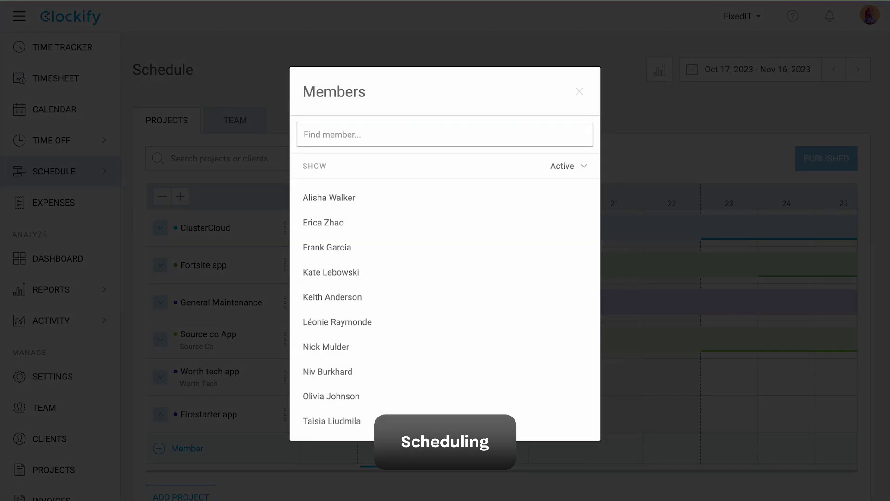
left_click(327, 247)
left_click(556, 418)
Add a 'Check in with client' milestone on 24/10/2023
left_click(786, 203)
type("Check in with client")
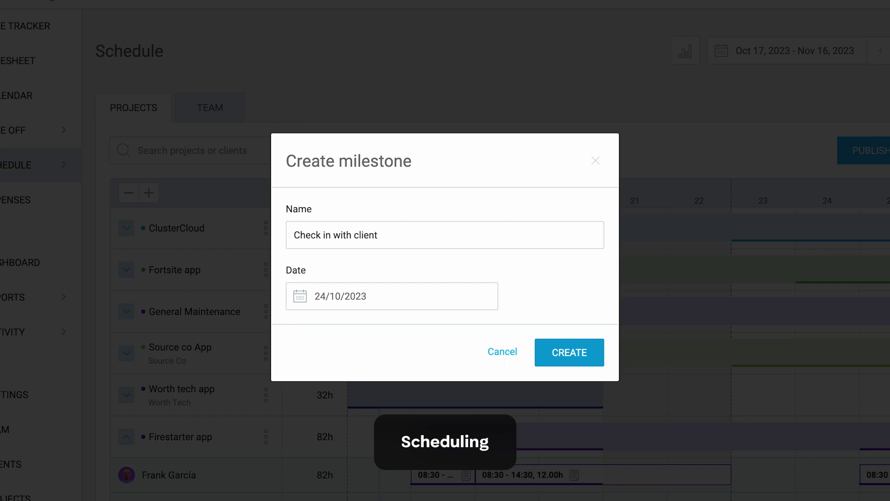
key("Return")
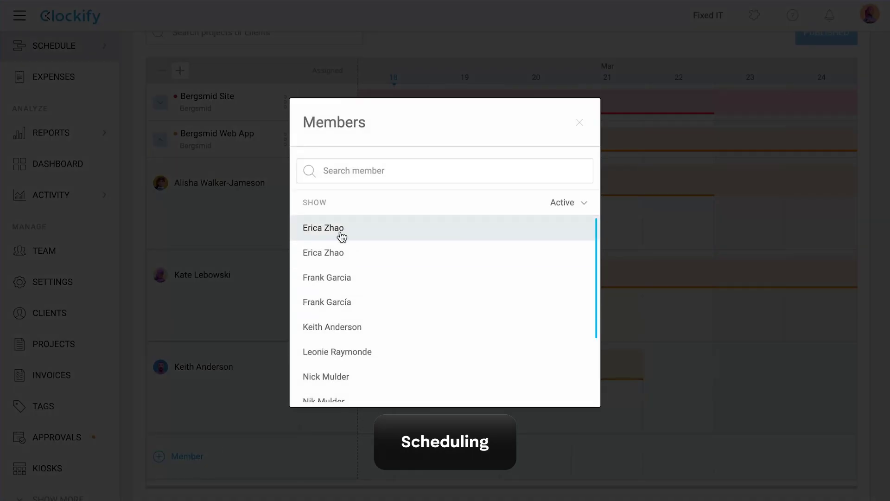
left_click(342, 236)
left_click(377, 174)
left_click(384, 293)
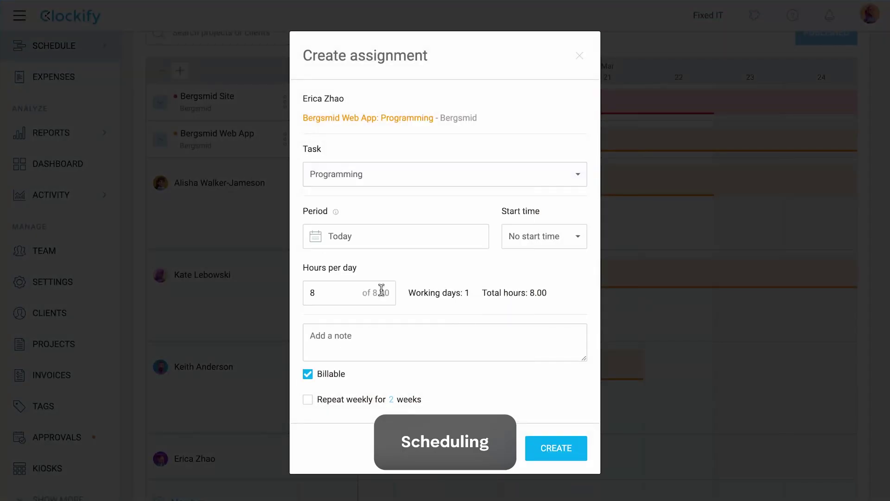
left_click(534, 236)
scroll(536, 361, "down", 3)
left_click(536, 385)
left_click(396, 236)
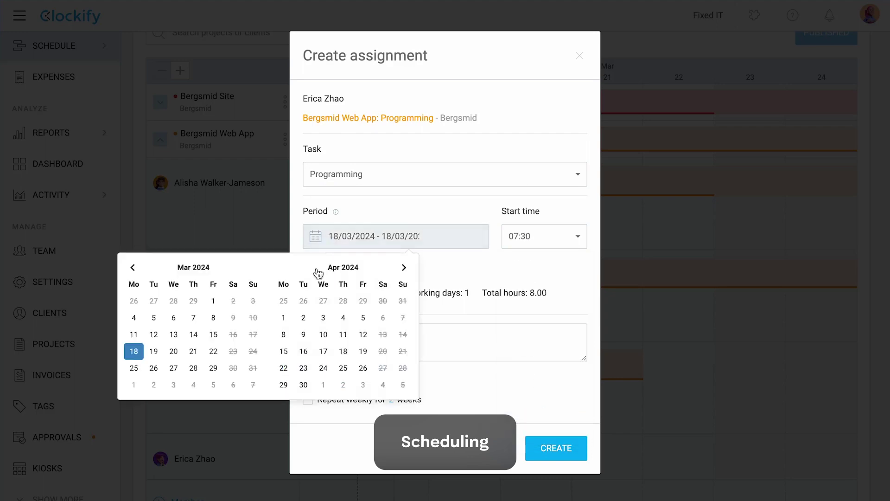
left_click(421, 281)
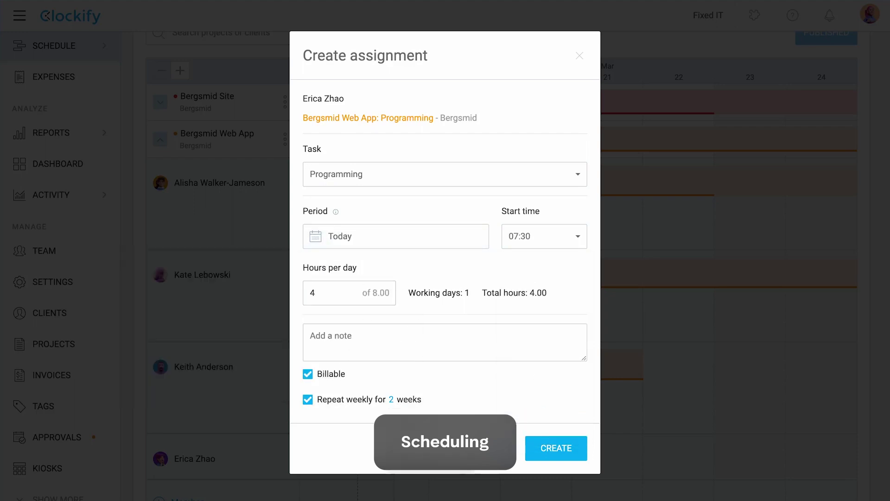
left_click(403, 325)
type("Get in touch with Keith!")
left_click(558, 449)
scroll(556, 446, "down", 1)
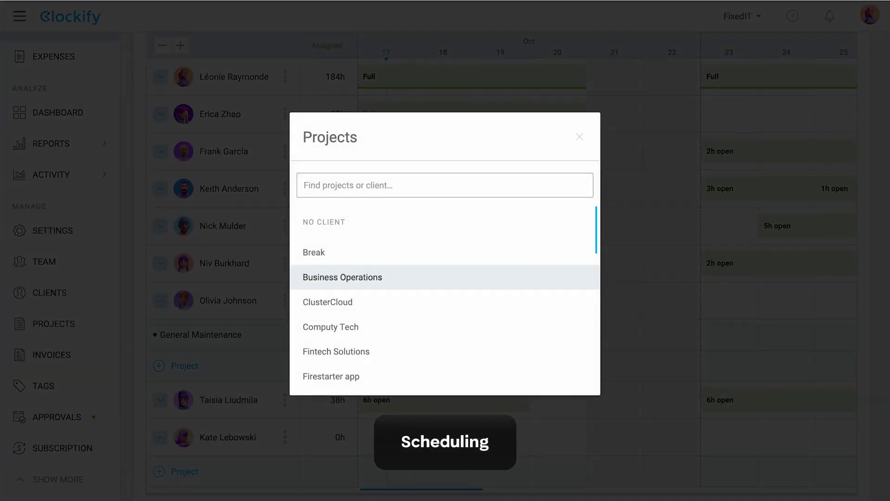
left_click(342, 277)
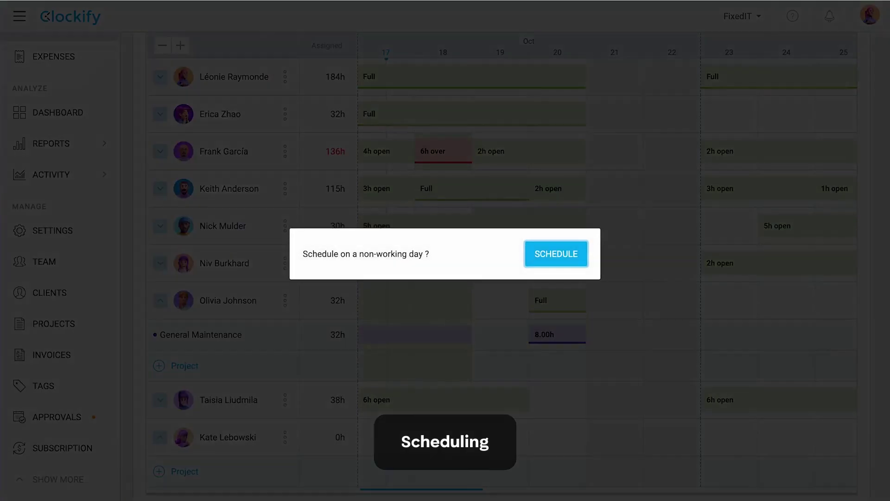
key("Return")
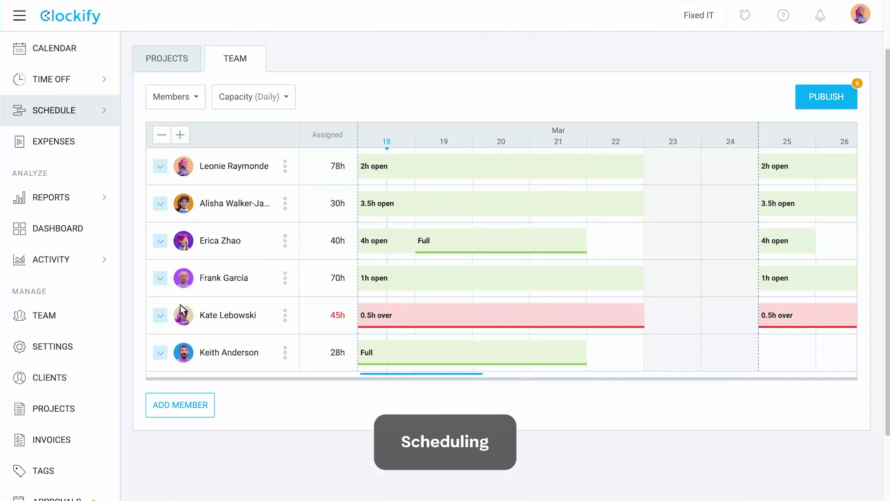
left_click(160, 315)
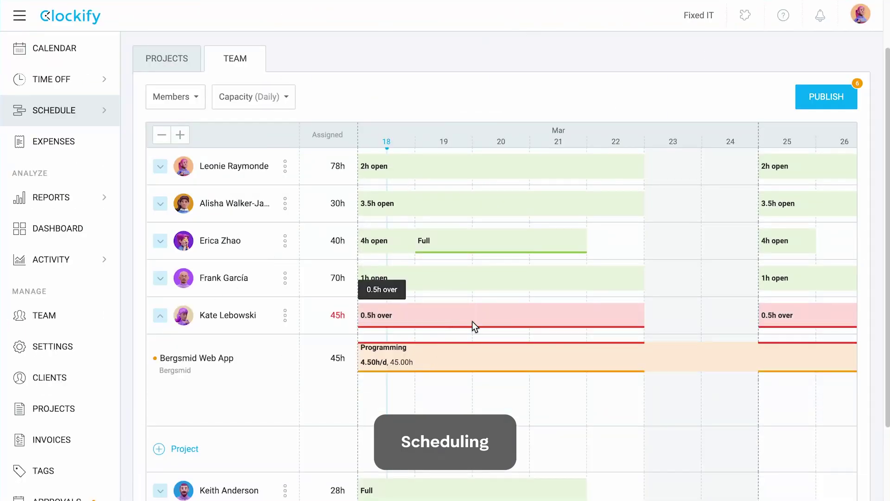
left_click(286, 318)
left_click(320, 318)
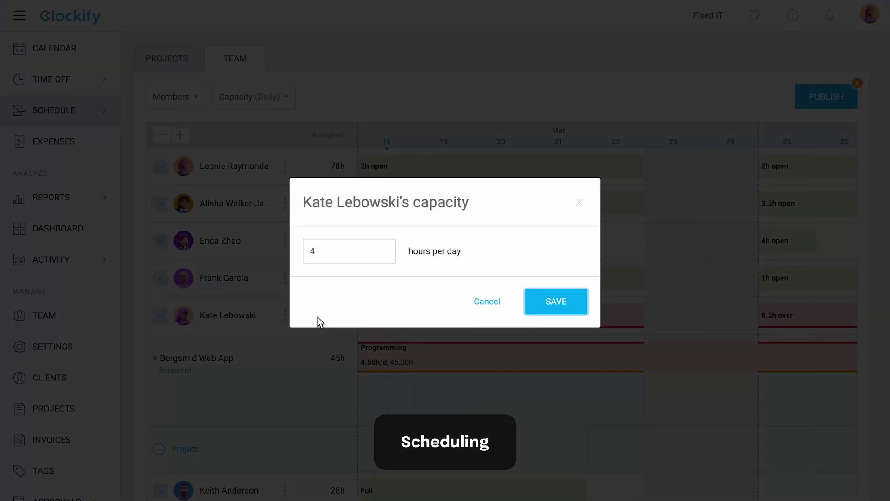
left_click(484, 302)
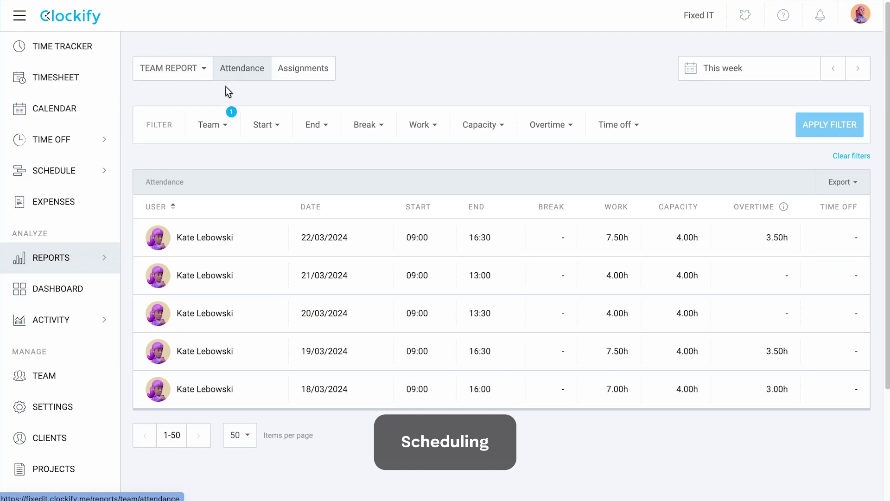
Check the team filter and select the 3.50h overtime and 482.90 tracked values
left_click(222, 123)
left_click(230, 130)
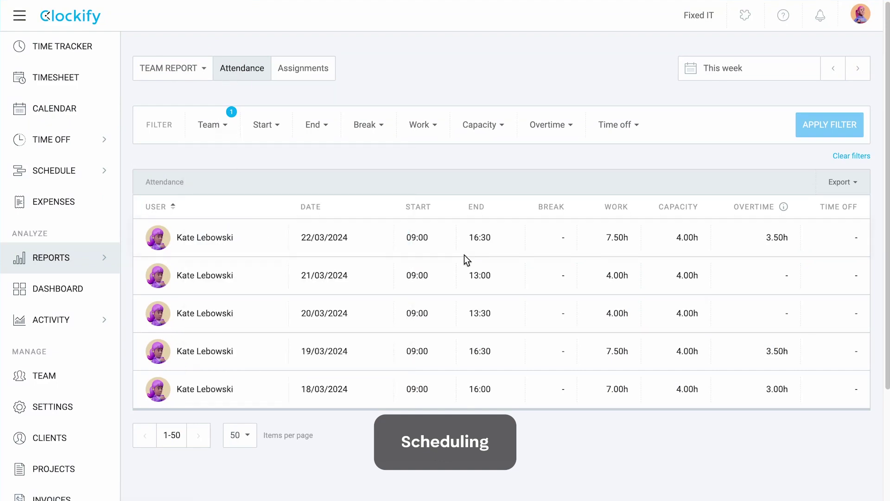
double_click(694, 198)
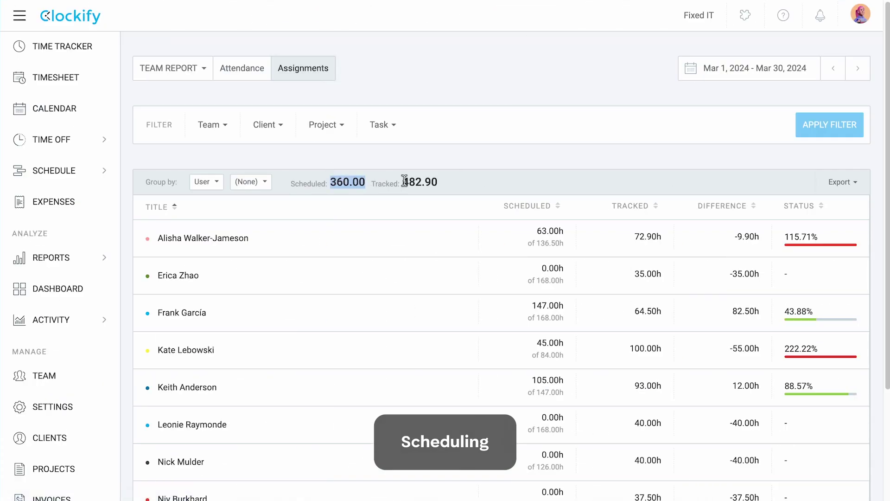
left_click_drag(405, 181, 448, 184)
Group the assignments report by client, then by project
left_click(206, 181)
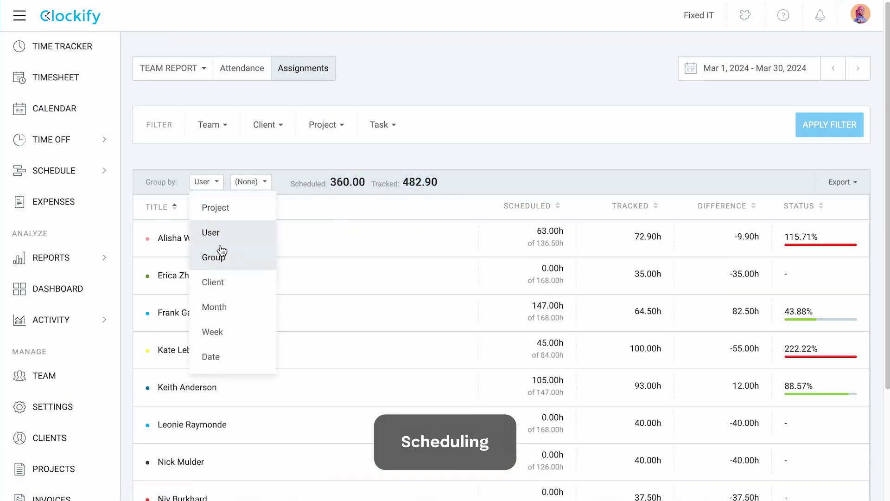
left_click(229, 274)
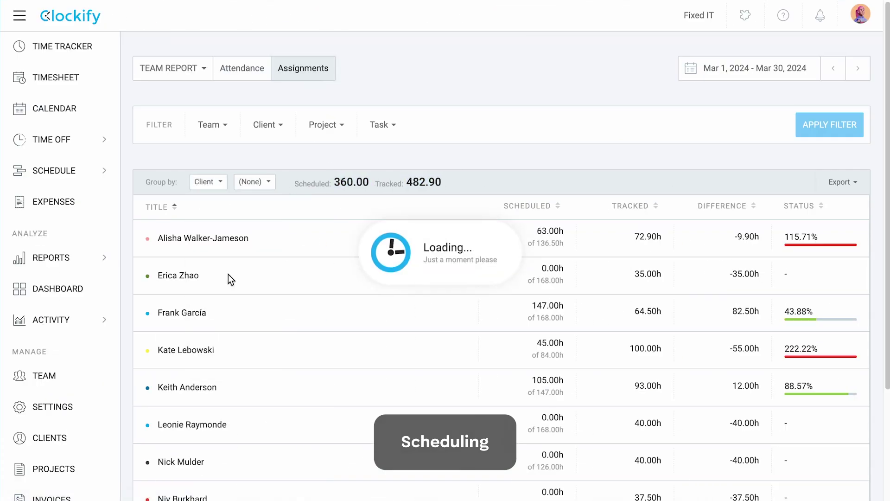
left_click(258, 184)
left_click(262, 232)
left_click(155, 240)
left_click(266, 126)
Filter the report to the Bergsmid client and expand its three projects
left_click(278, 264)
left_click(293, 125)
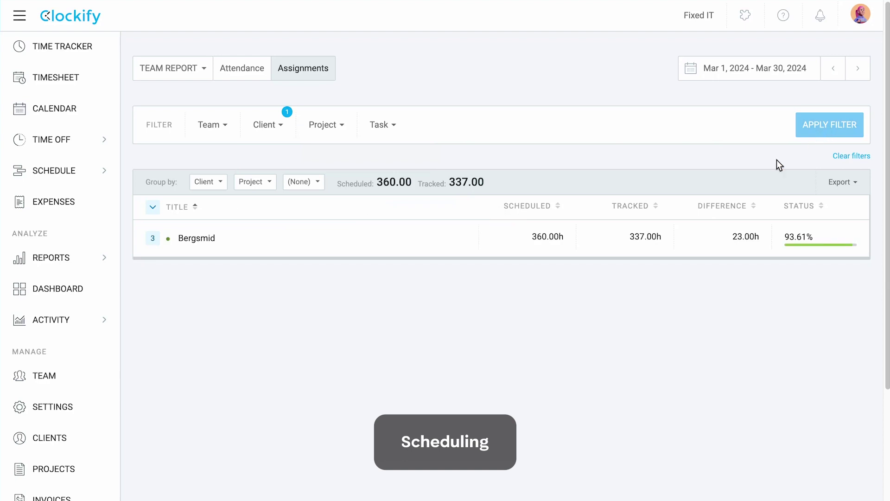
left_click(153, 238)
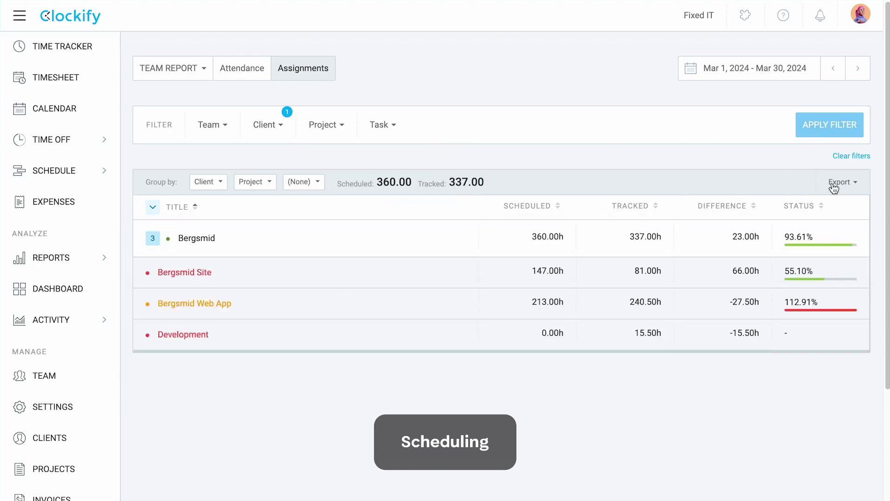
Export the report as CSV, then give Bergsmid Web App a manual 300-hour estimate and view the forecast
left_click(832, 209)
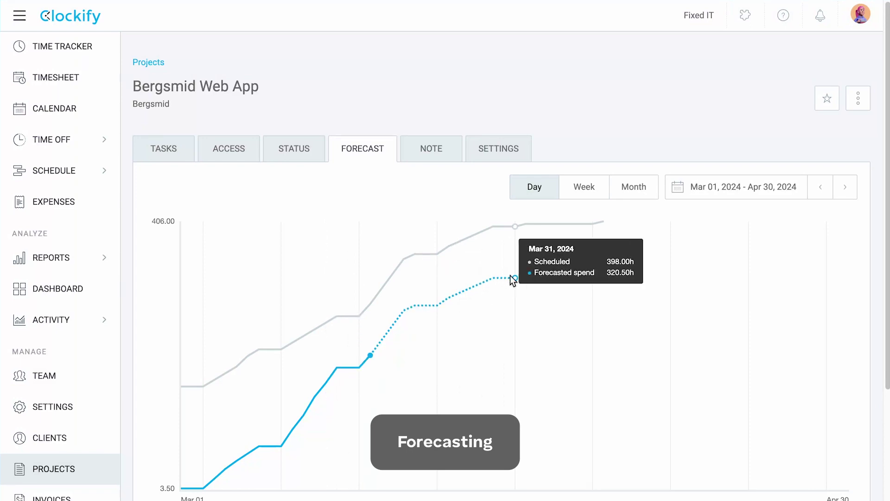
left_click(500, 149)
scroll(453, 340, "down", 7)
scroll(453, 338, "down", 3)
left_click(279, 286)
left_click(204, 339)
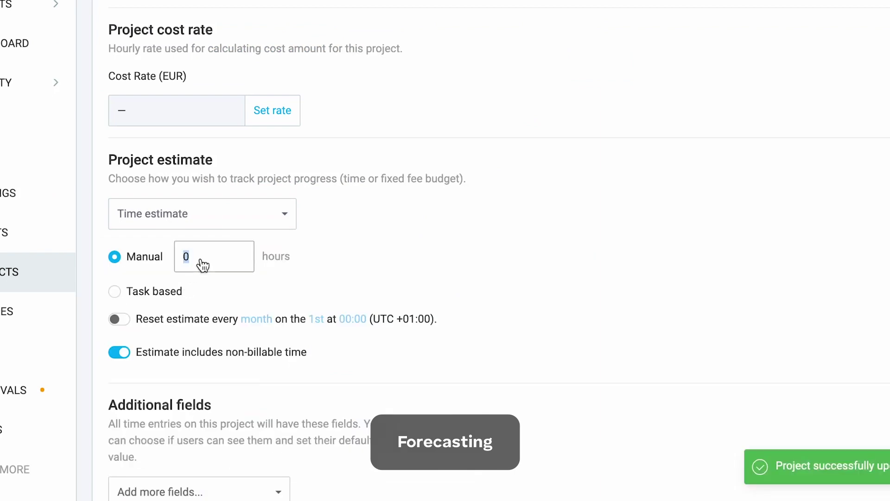
type("300")
scroll(412, 327, "up", 10)
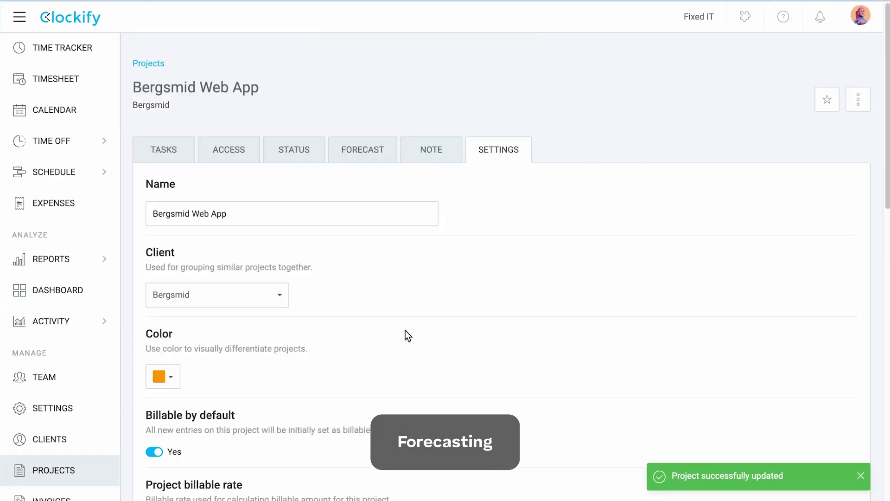
left_click(366, 151)
mouse_move(383, 293)
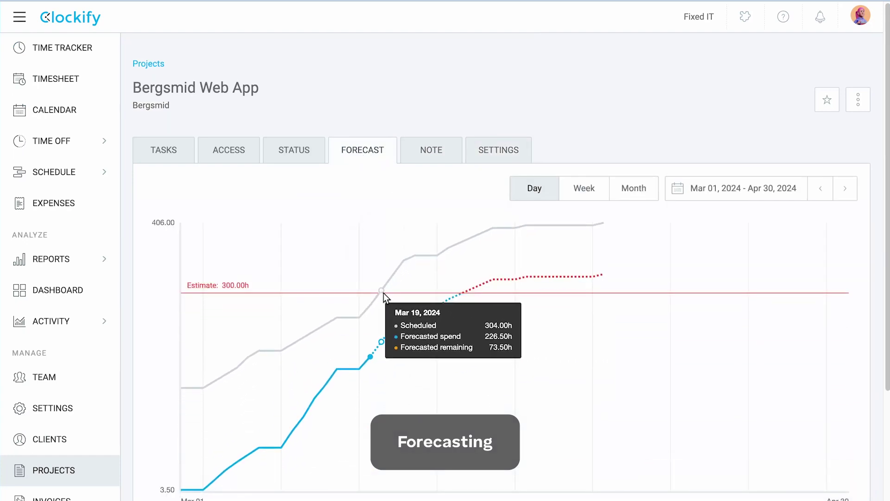
Switch the project estimate to task-based and review the forecast again
left_click(485, 158)
scroll(461, 346, "down", 3)
scroll(459, 341, "down", 6)
left_click(178, 287)
scroll(480, 281, "up", 8)
scroll(480, 282, "up", 2)
left_click(387, 153)
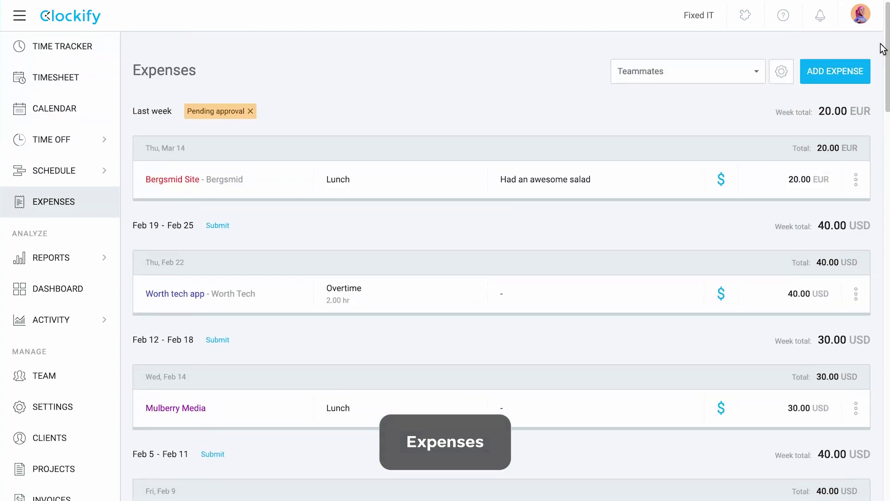
left_click(723, 75)
scroll(717, 234, "down", 1)
scroll(711, 258, "down", 2)
left_click(711, 258)
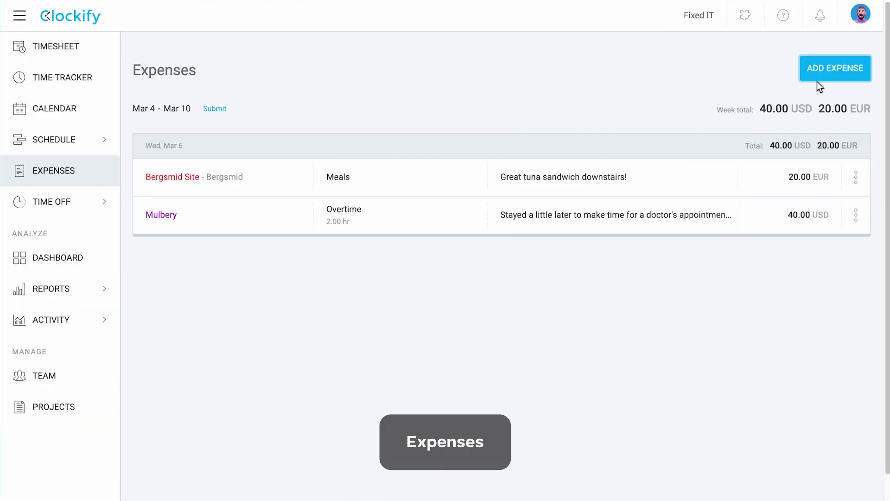
Create a 35-mile Mileage expense on Bergsmid Site dated 13/03/2024
left_click(833, 77)
left_click(548, 111)
left_click(410, 211)
left_click(454, 152)
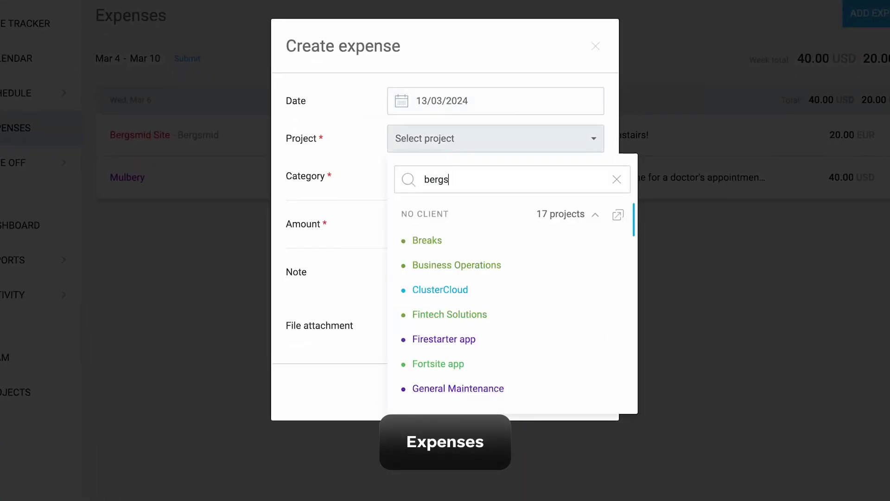
left_click(443, 235)
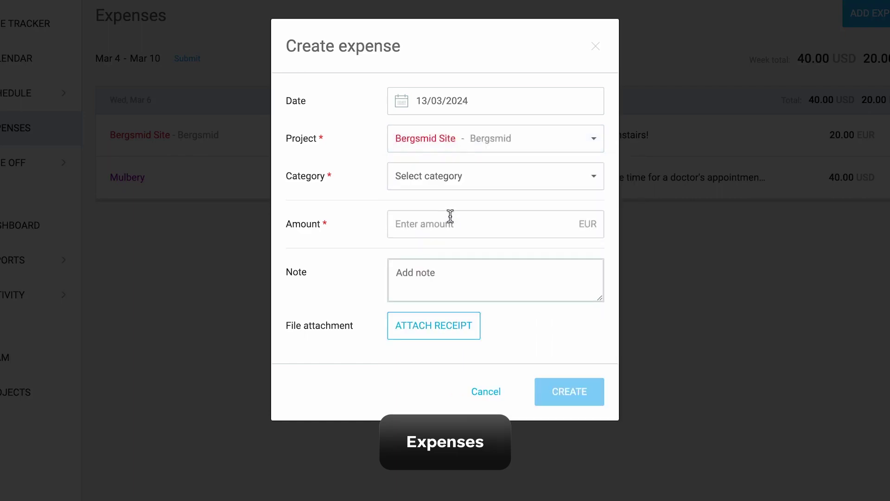
left_click(466, 190)
left_click(441, 394)
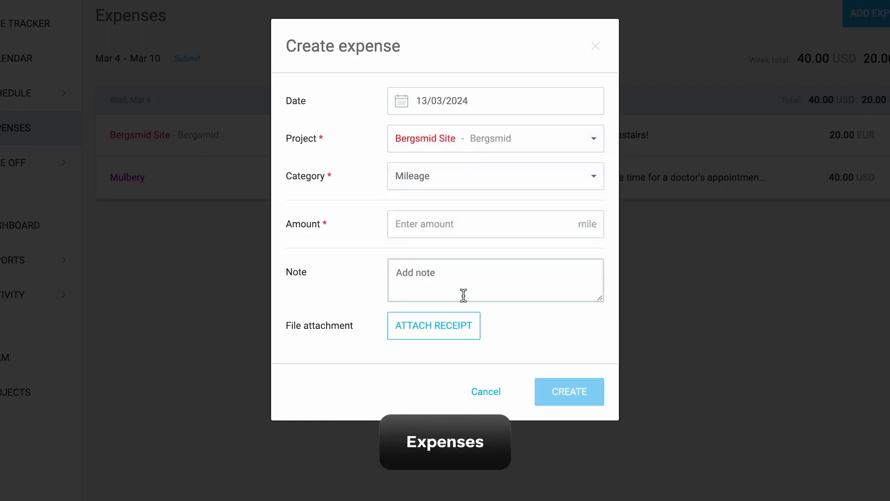
type("35")
key("Return")
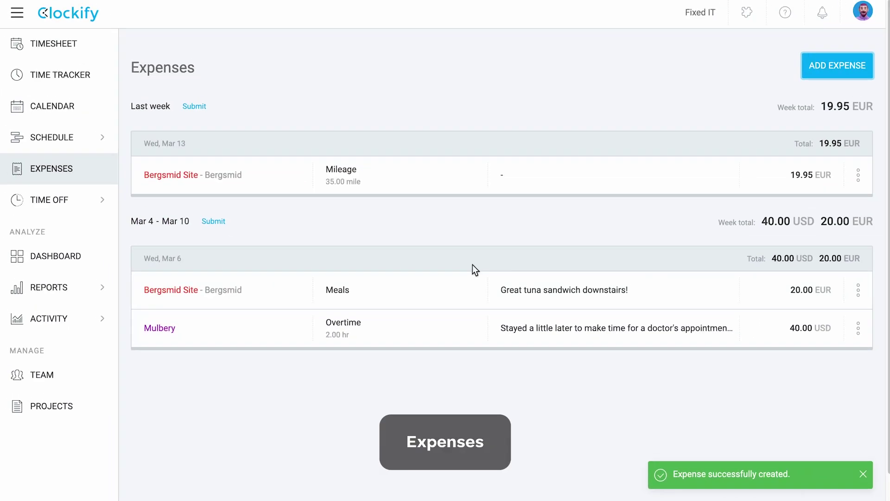
Add the note 'Lost power at home, had to make my way to the office' to the expense
left_click(856, 177)
left_click(803, 204)
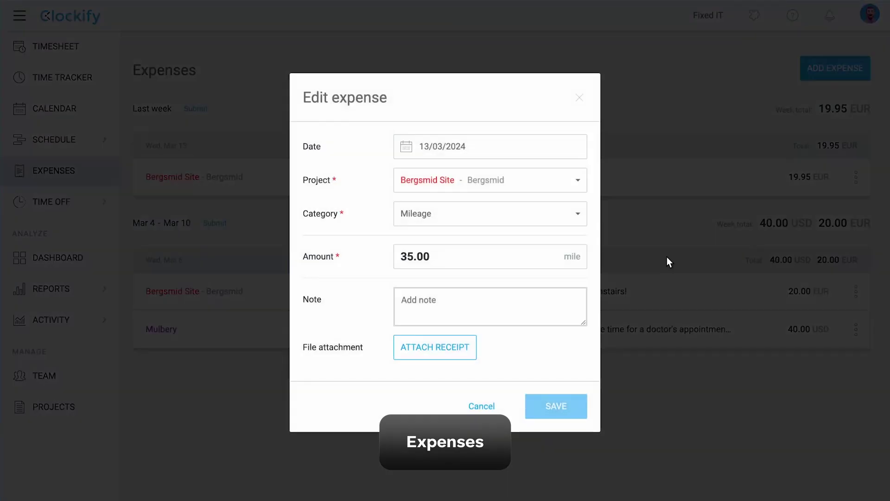
type("Lost power at home, had to make my way to the office")
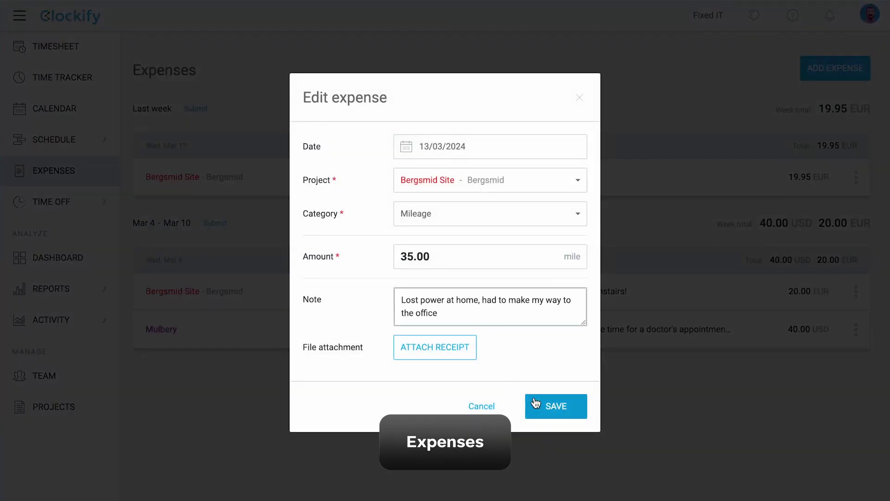
left_click(536, 402)
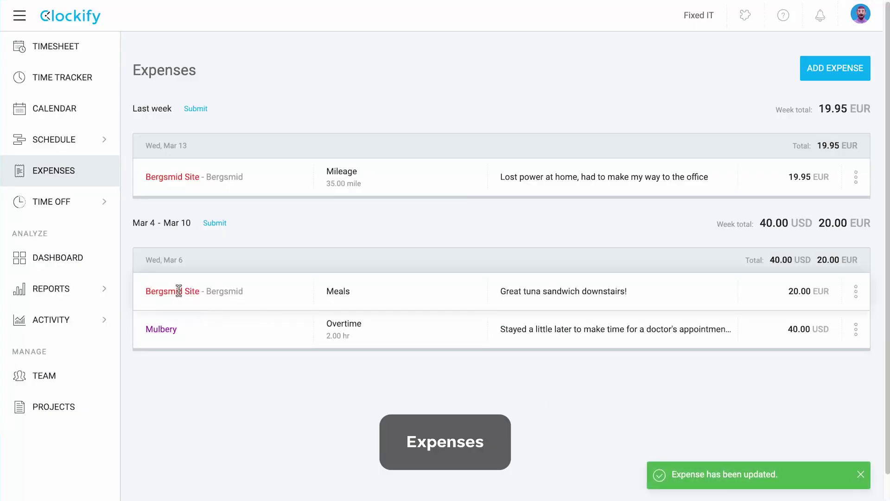
Submit the Mar 4 – Mar 10 week for approval and filter the expense report to two teammates
left_click(214, 222)
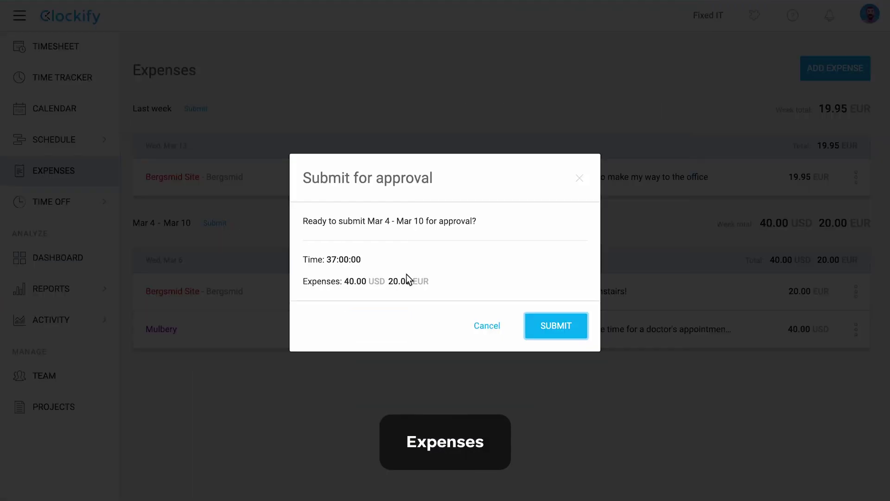
left_click(539, 320)
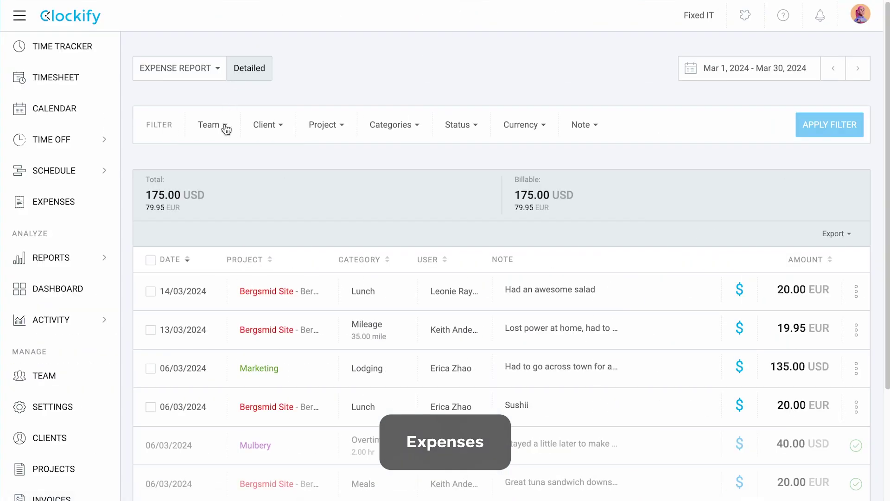
left_click(224, 125)
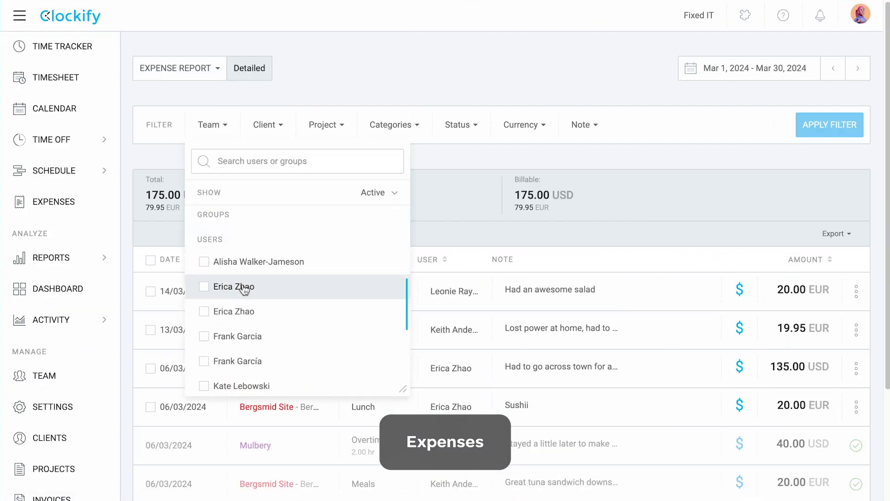
scroll(245, 290, "down", 3)
left_click(238, 304)
left_click(237, 255)
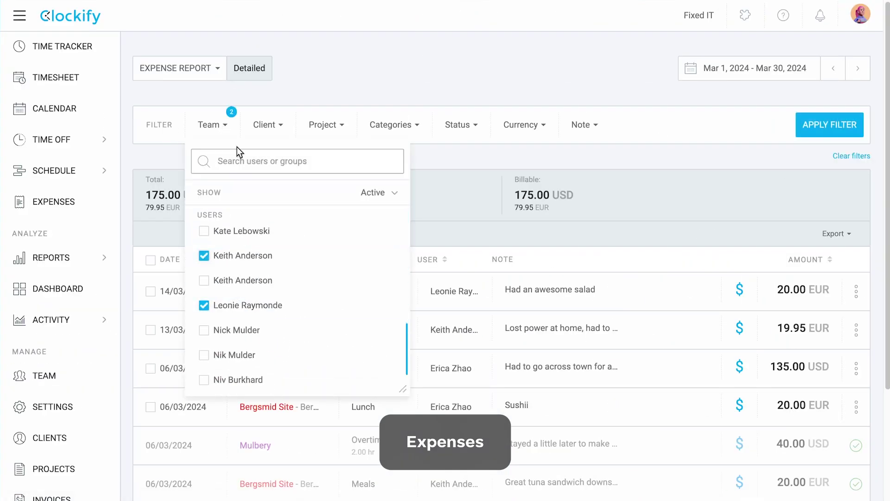
Filter to Bergsmid client, Bergsmid Site project and Approved status, then export as CSV
left_click(278, 133)
left_click(298, 264)
left_click(277, 133)
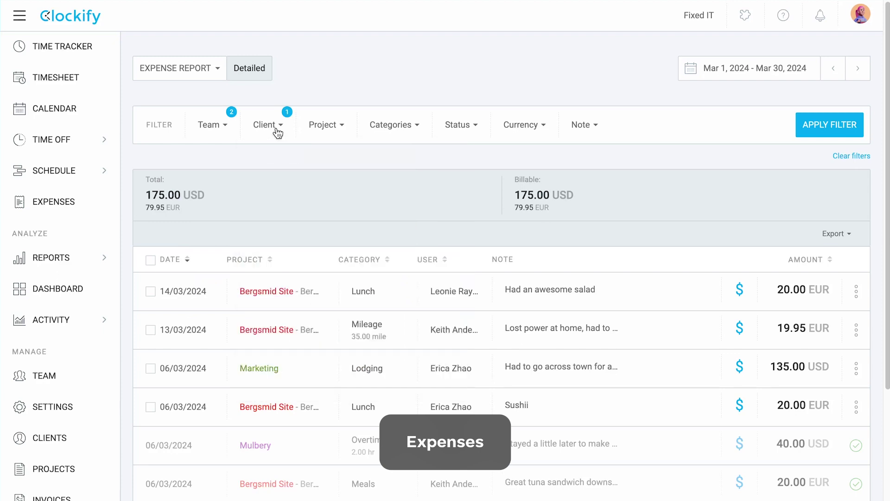
left_click(320, 131)
left_click(362, 286)
left_click(353, 125)
left_click(449, 128)
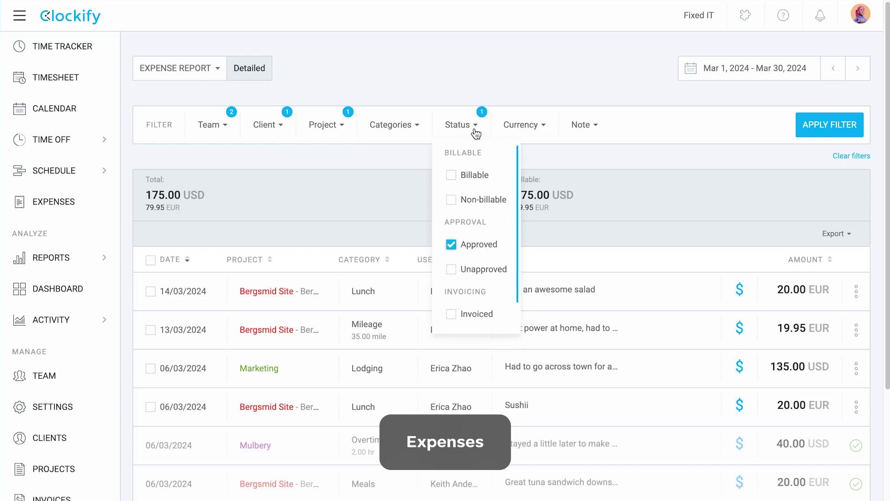
left_click(476, 132)
left_click(837, 132)
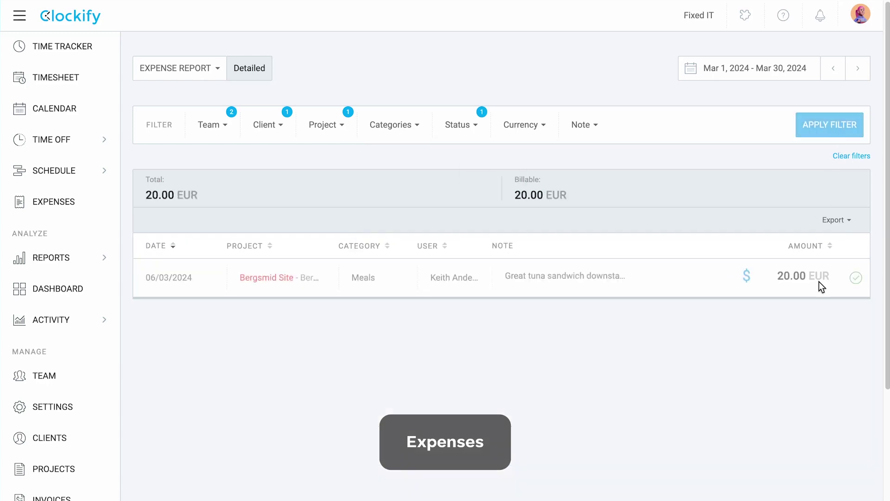
left_click(836, 219)
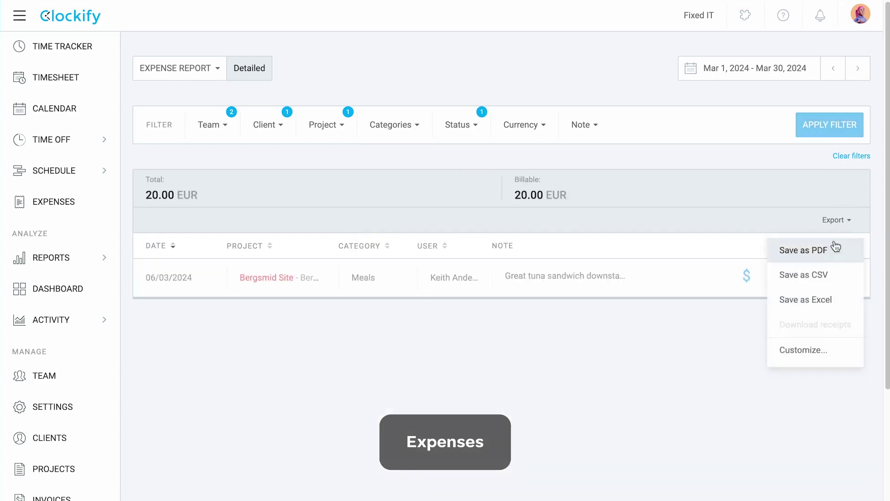
left_click(830, 273)
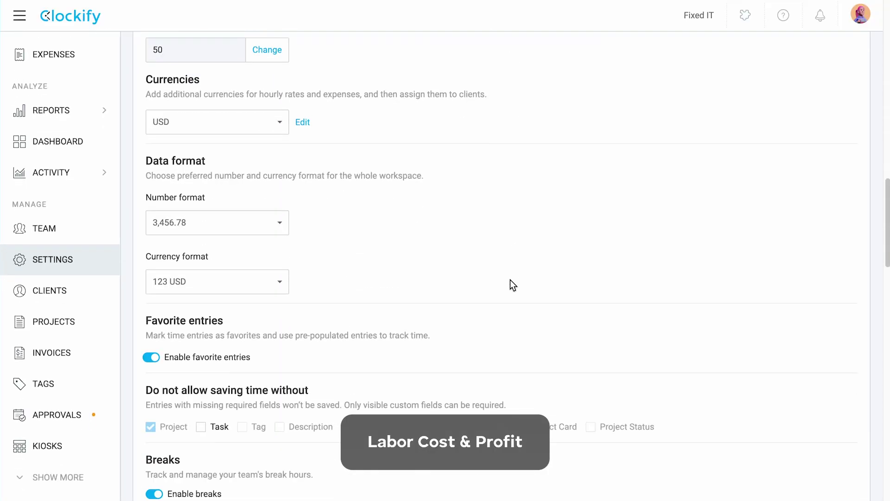
Turn on the Activate cost rate setting in workspace settings
scroll(510, 279, "down", 3)
scroll(510, 279, "down", 1)
scroll(510, 280, "down", 3)
scroll(510, 280, "down", 3)
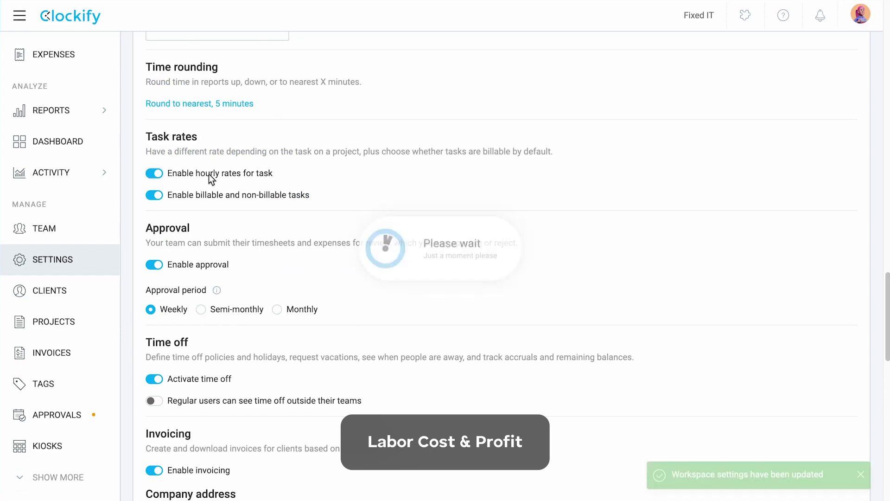
scroll(513, 230, "down", 1)
scroll(514, 231, "down", 8)
scroll(514, 236, "down", 3)
left_click(225, 164)
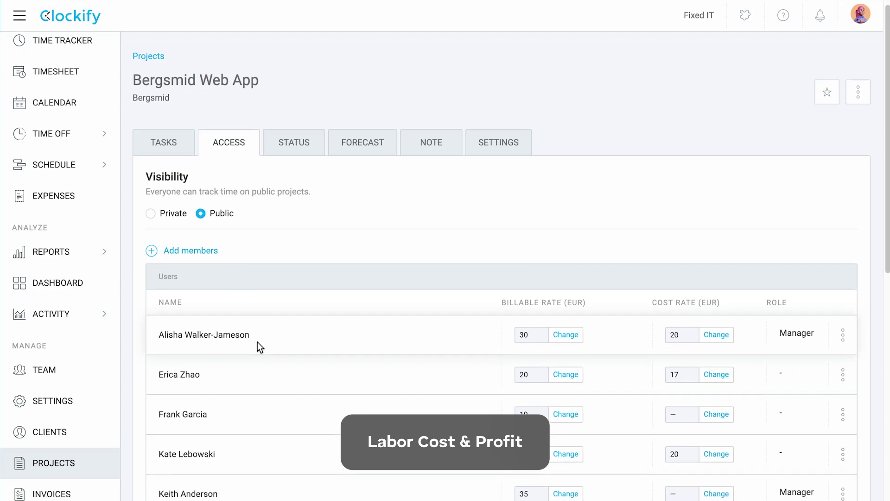
Filter the detailed report to the Design and IT Tech teams with Billable status
scroll(257, 341, "down", 1)
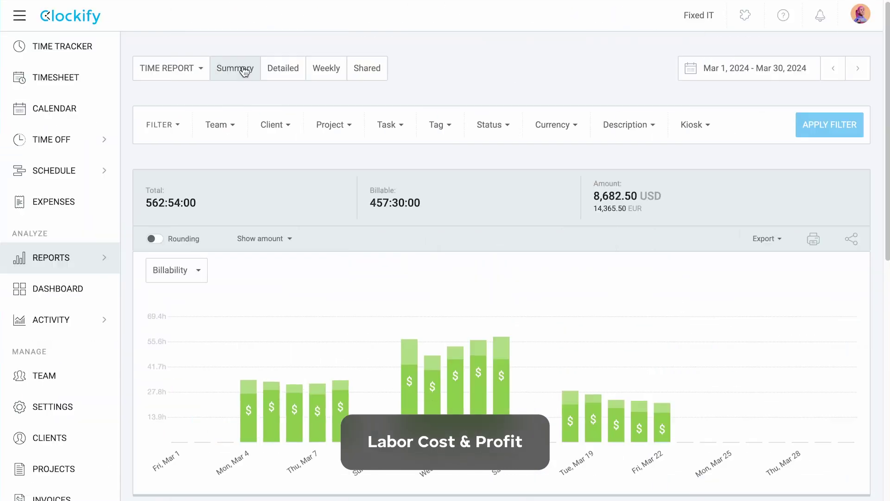
left_click(281, 68)
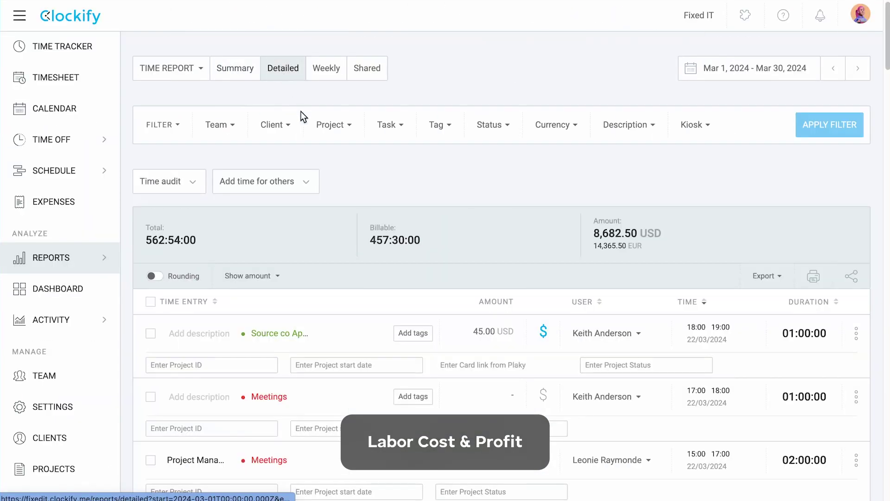
left_click(650, 243)
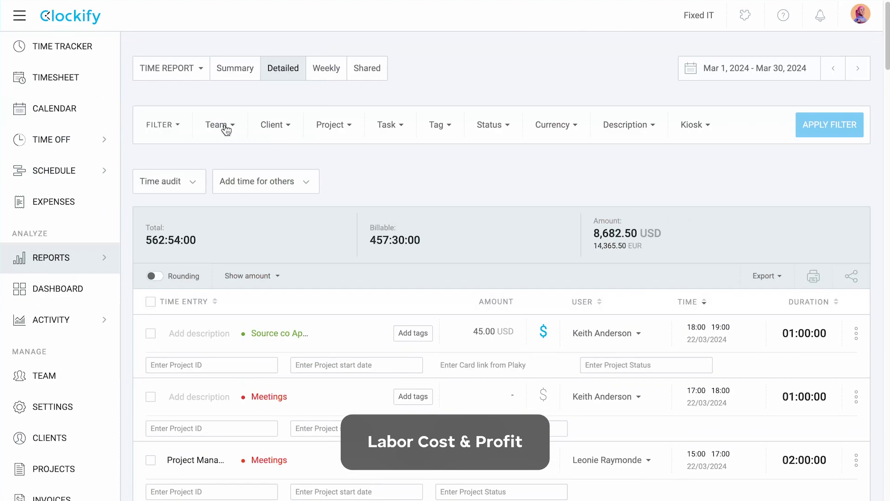
left_click(226, 126)
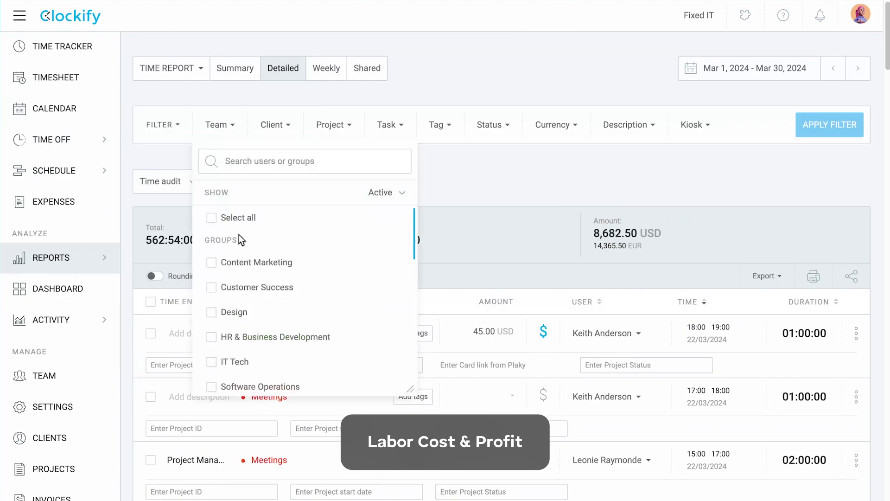
left_click(237, 312)
left_click(237, 362)
left_click(263, 132)
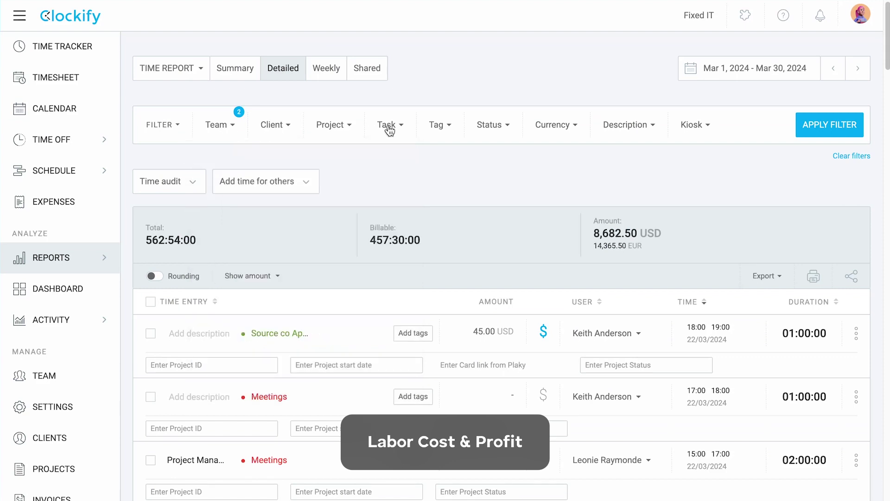
left_click(482, 127)
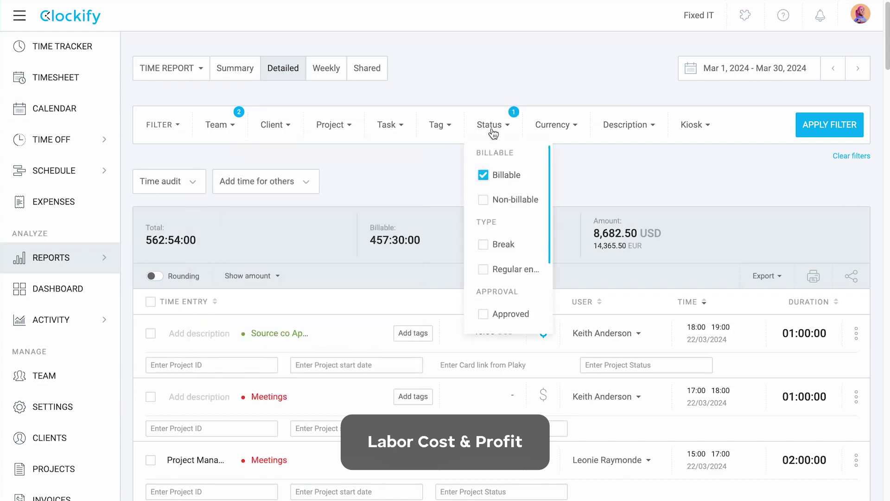
left_click(819, 131)
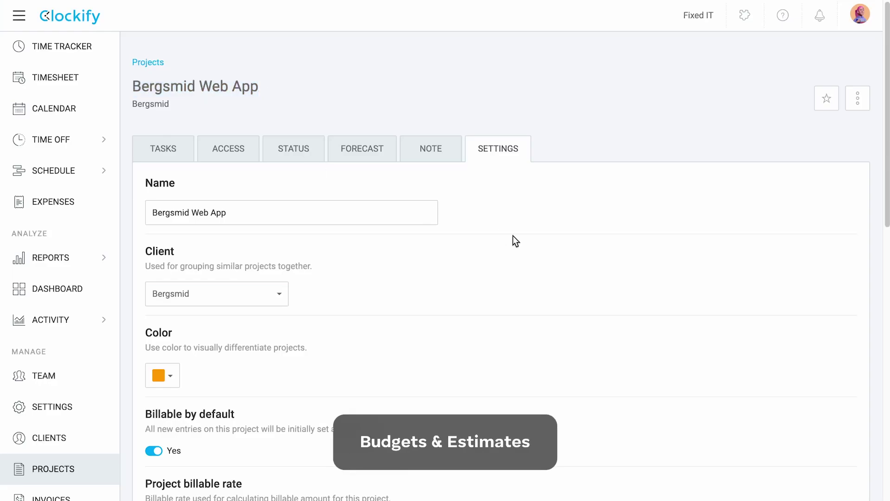
Switch Bergsmid Web App to a task-based time estimate and give Programming 200 hours
scroll(514, 236, "down", 2)
scroll(514, 236, "down", 7)
scroll(514, 235, "down", 1)
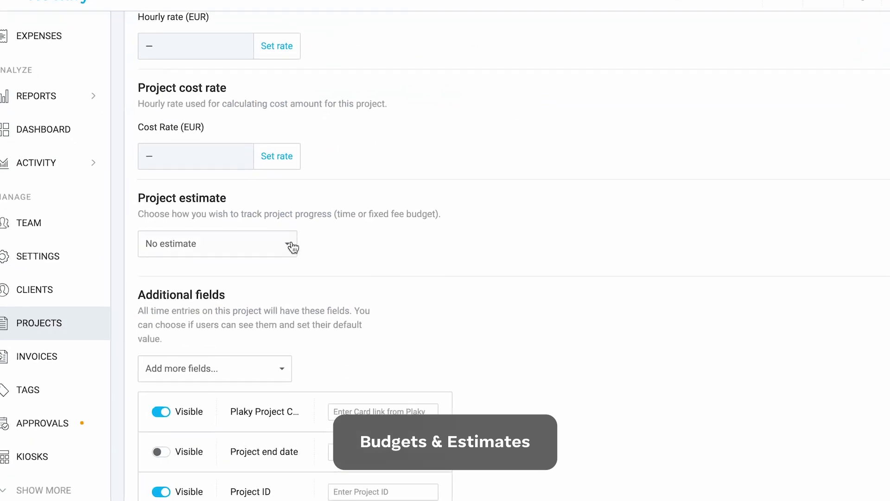
left_click(293, 243)
left_click(204, 301)
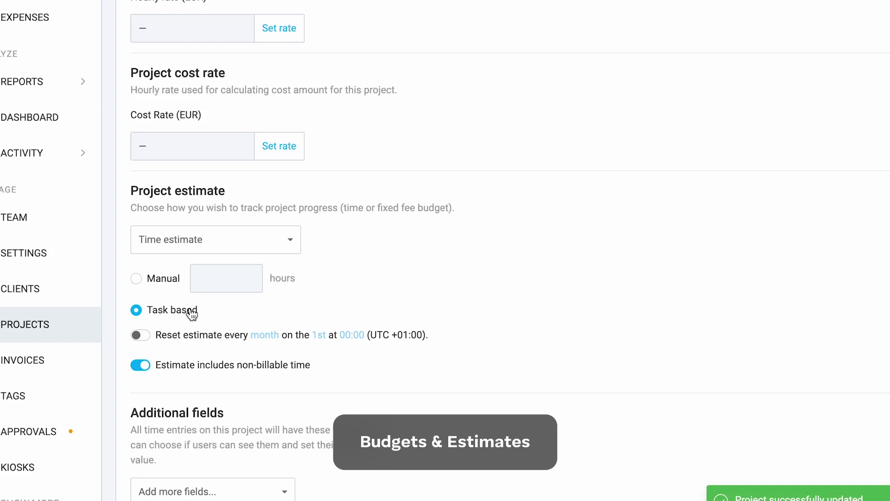
left_click(168, 147)
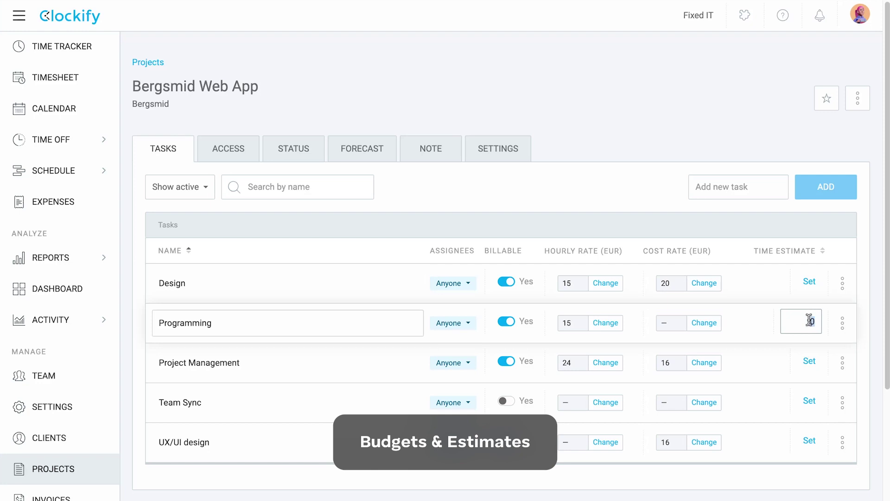
type("200")
key("Return")
Make the 7,000 EUR budget reset monthly and include billable expenses, then check its status
left_click(522, 158)
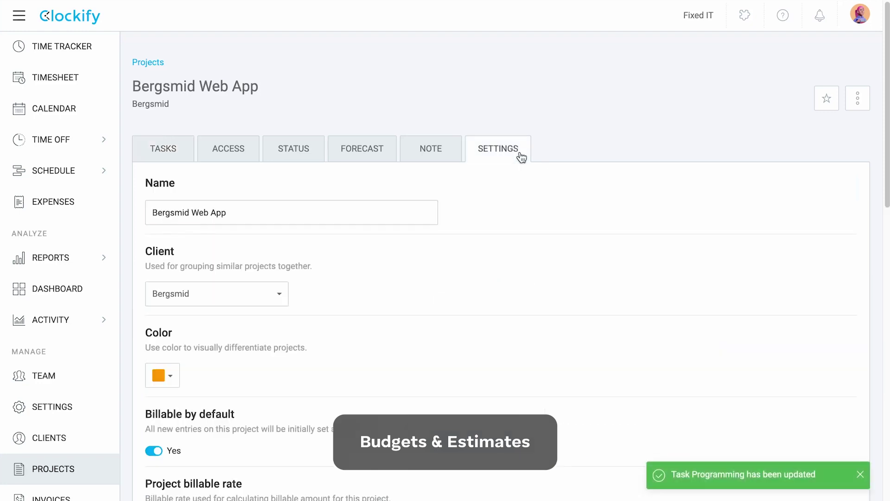
scroll(512, 338, "down", 6)
scroll(513, 338, "down", 3)
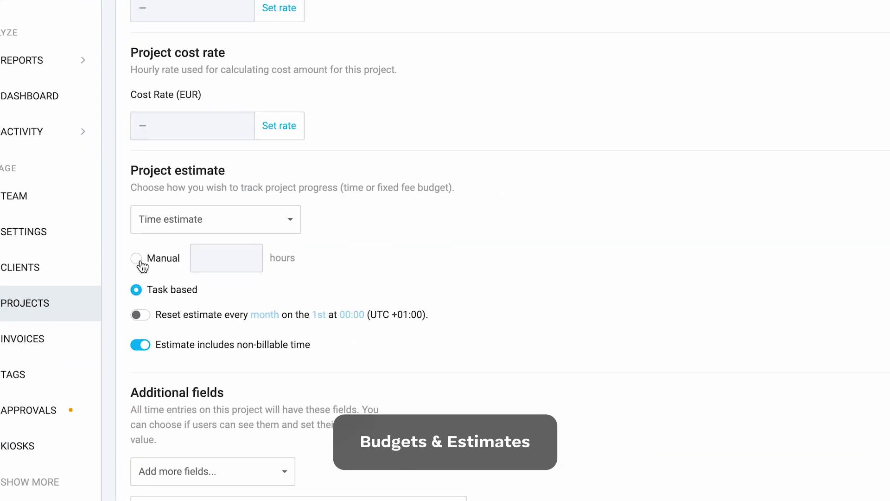
left_click(138, 319)
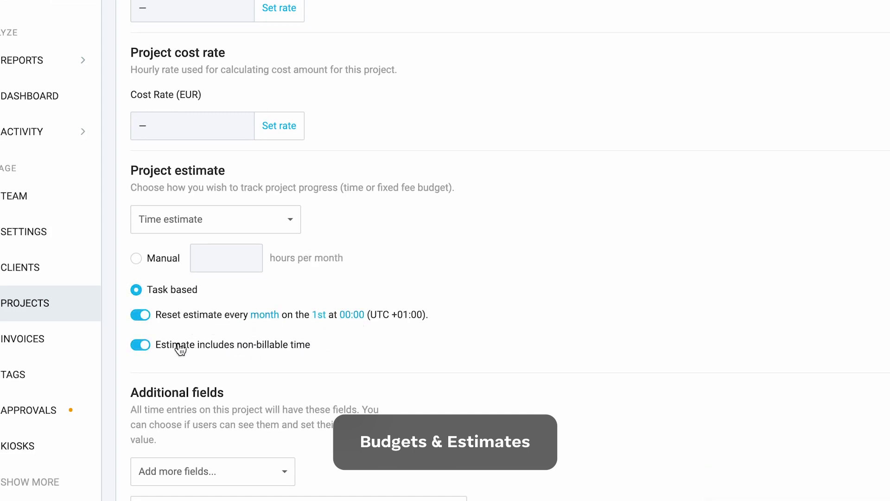
left_click(239, 350)
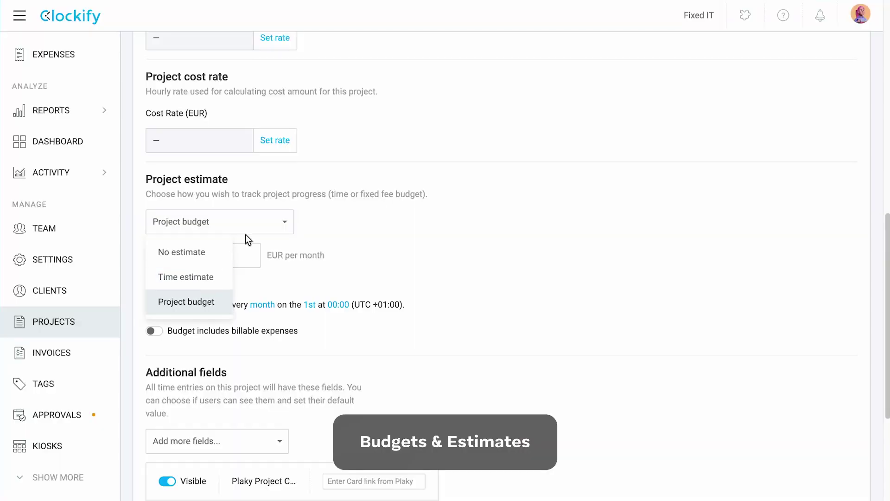
left_click(170, 301)
left_click(154, 332)
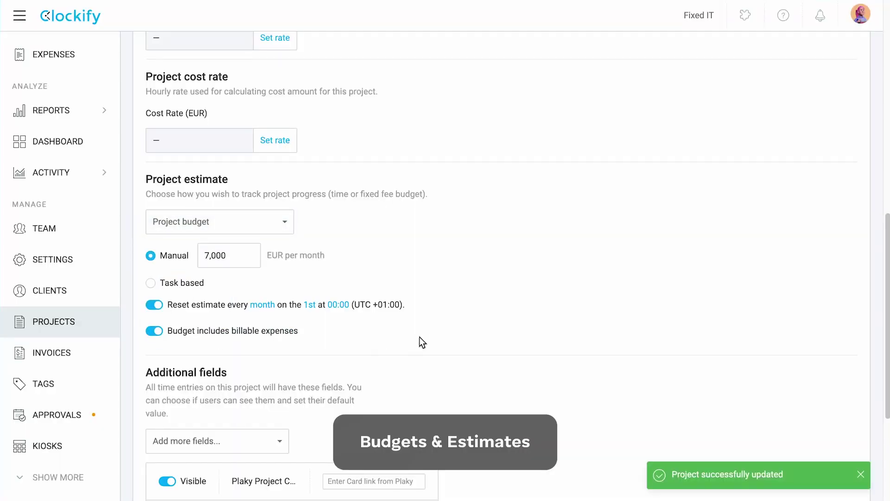
left_click(294, 153)
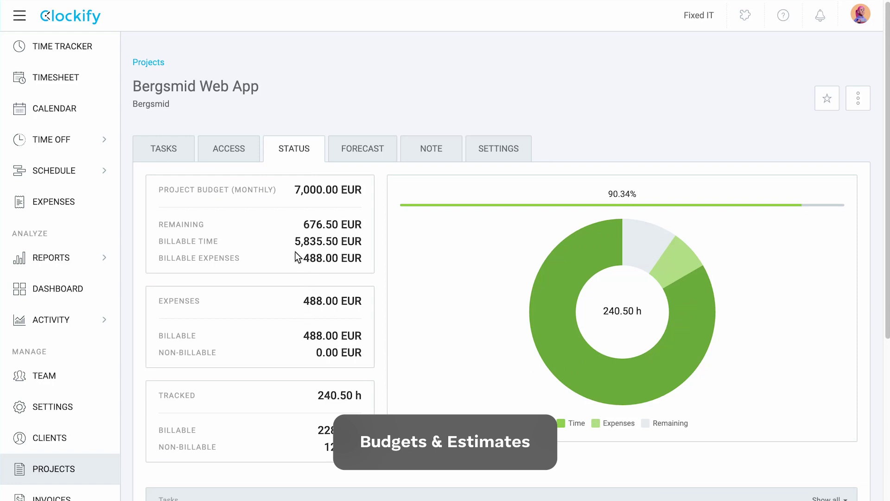
Note the remaining budget and browse the workspace currencies without changing them
left_click_drag(301, 225, 362, 224)
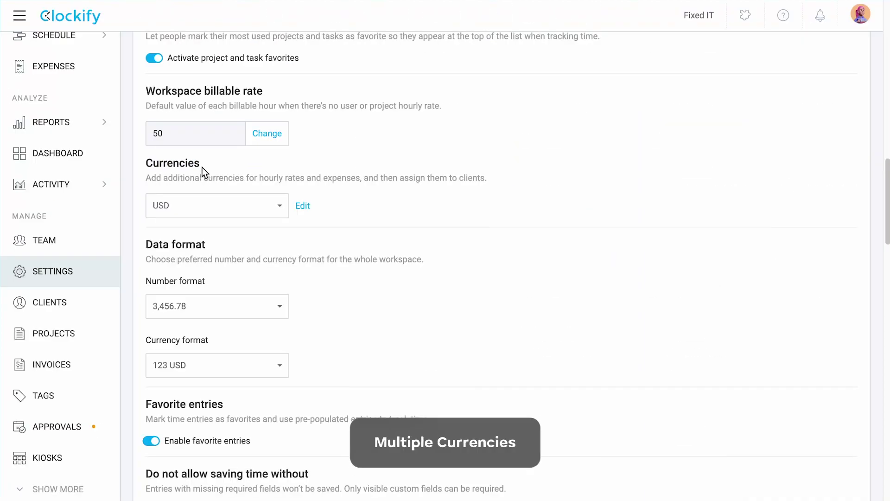
left_click(252, 205)
left_click(300, 211)
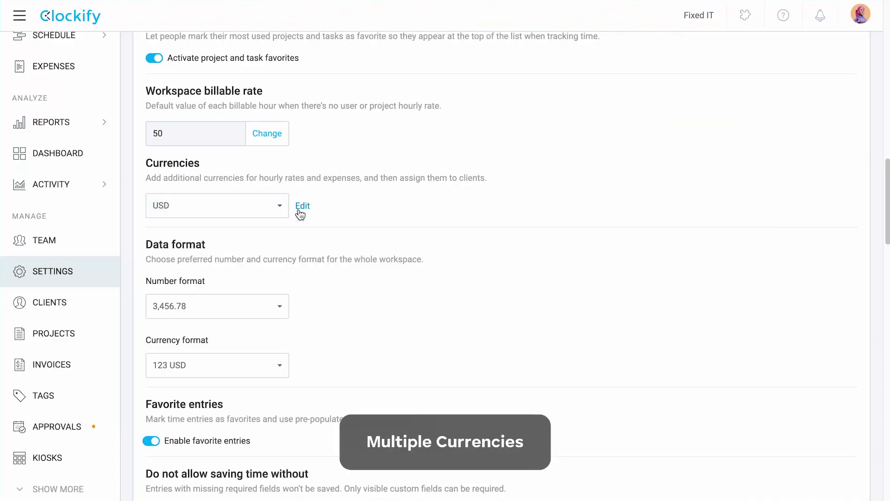
left_click(343, 310)
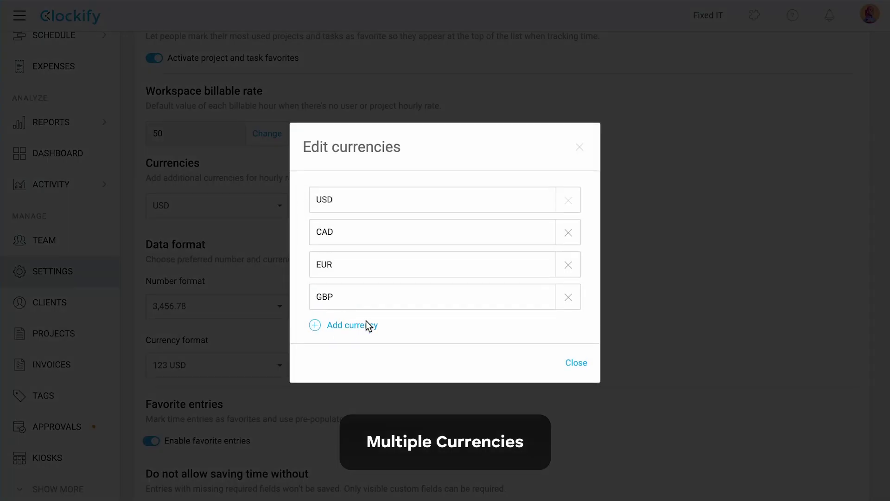
left_click(569, 361)
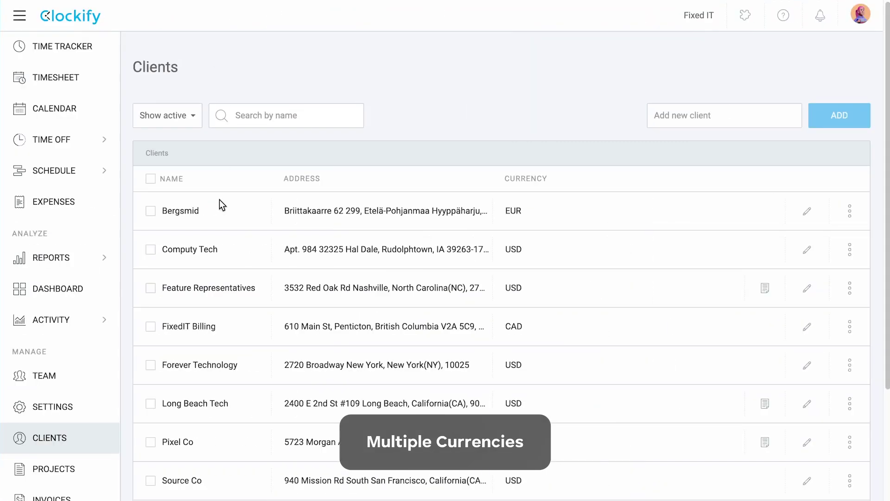
Review client currencies: Bergsmid EUR, Computy Tech USD, FixedIT Billing CAD
left_click_drag(208, 211, 176, 212)
left_click_drag(523, 212, 506, 210)
left_click_drag(224, 250, 161, 251)
left_click_drag(523, 251, 504, 251)
left_click_drag(523, 326, 516, 323)
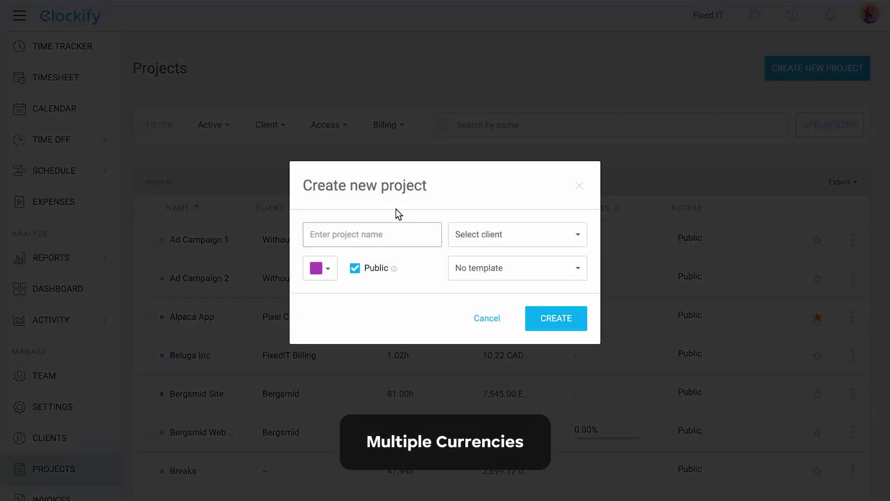
Create a 'Site' project for client Bergsmid and review its EUR hourly rate
type("Site")
left_click(461, 245)
left_click(478, 300)
left_click(550, 325)
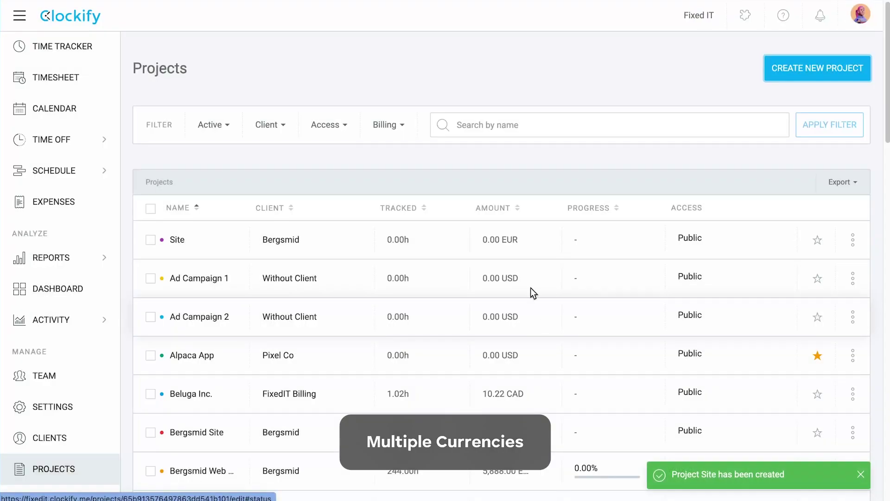
left_click(510, 242)
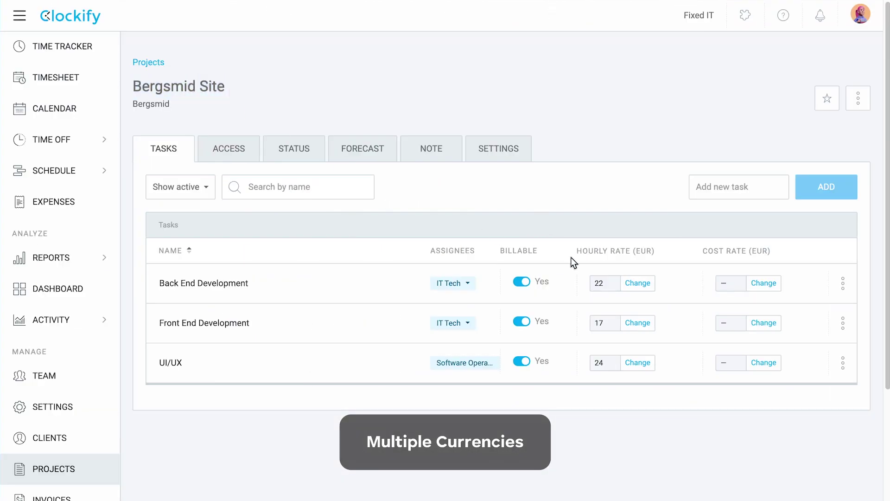
left_click_drag(572, 248, 656, 249)
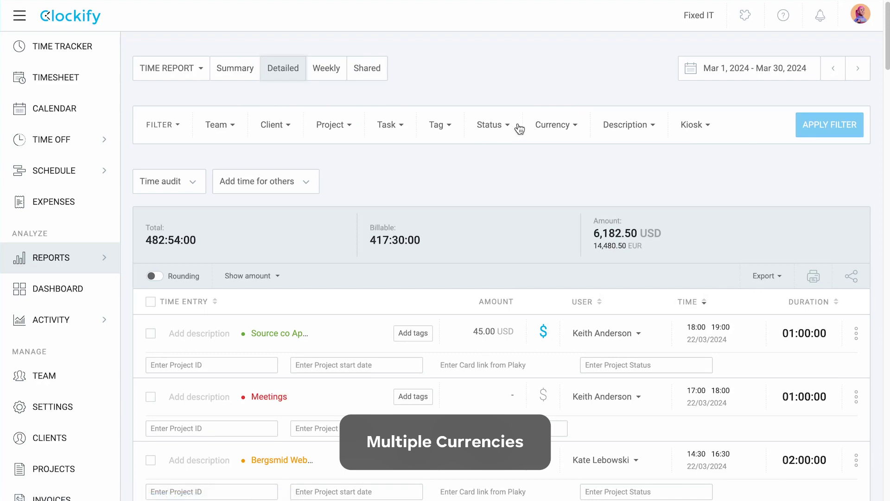
Filter the detailed report to EUR entries and export it as CSV
left_click(549, 126)
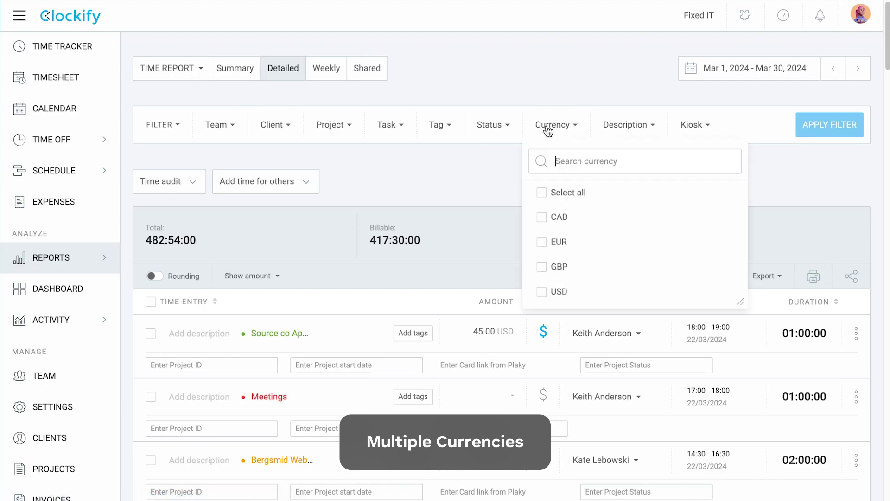
left_click(556, 239)
left_click(573, 132)
left_click(837, 126)
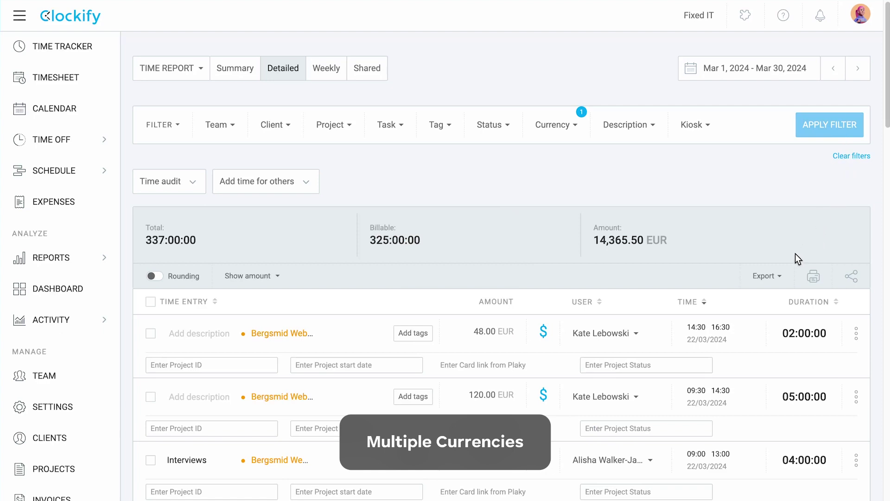
left_click(782, 271)
left_click(776, 330)
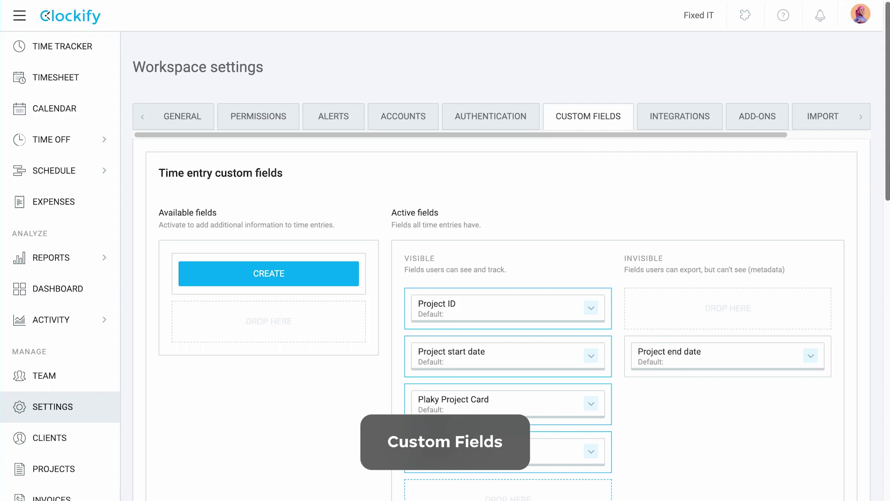
Browse custom fields, cancel a new time entry field, and begin editing Project Status
scroll(887, 278, "down", 1)
scroll(886, 278, "down", 1)
scroll(886, 278, "down", 2)
scroll(886, 278, "down", 2)
left_click_drag(886, 278, 888, 387)
scroll(888, 387, "up", 5)
scroll(887, 387, "up", 5)
left_click(320, 273)
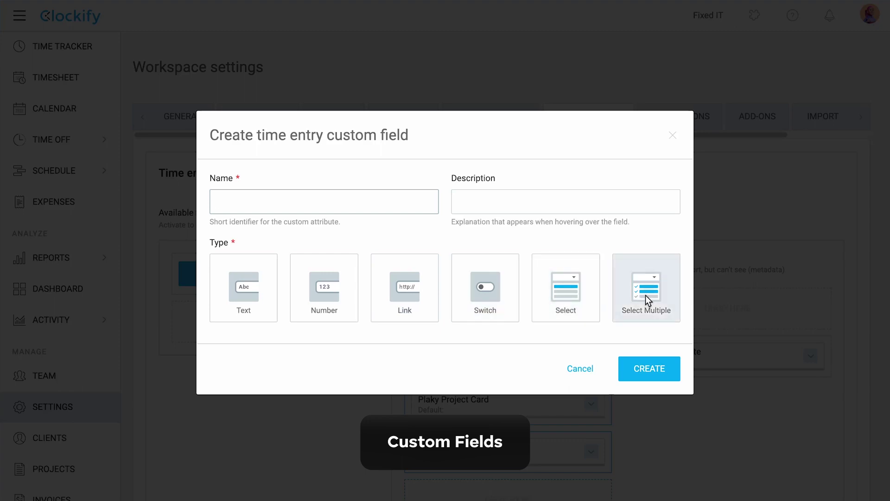
left_click(581, 369)
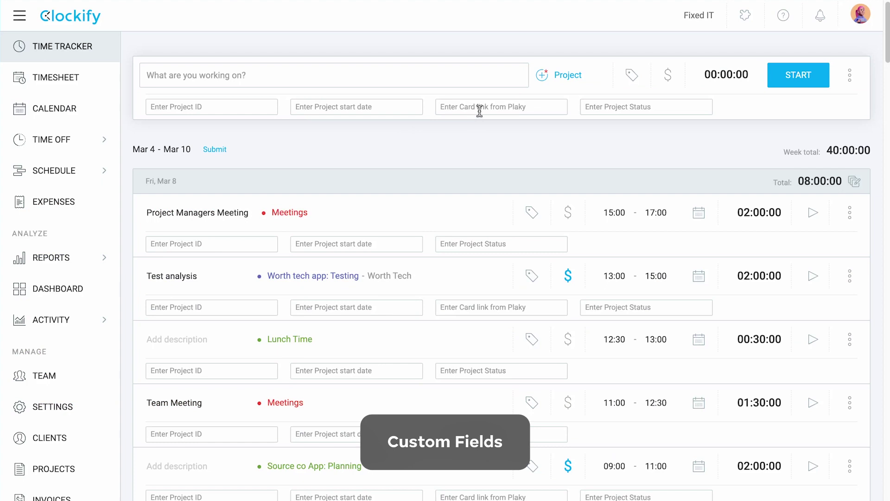
left_click(612, 106)
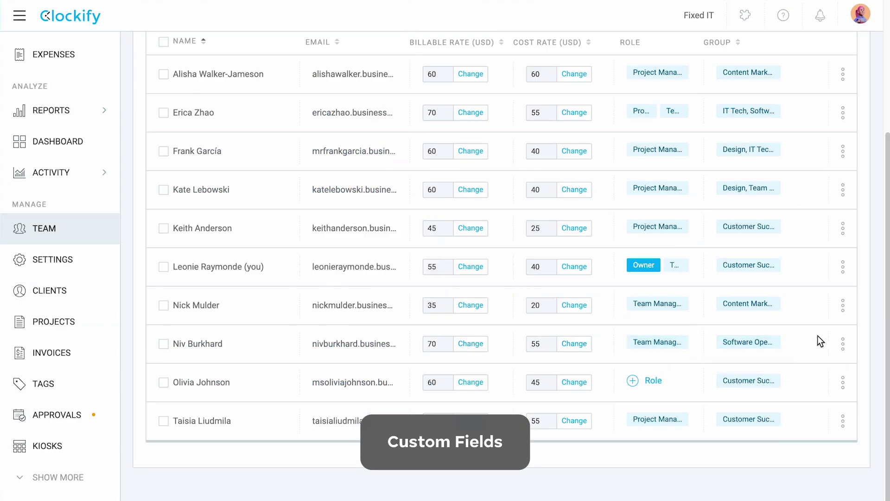
left_click(842, 344)
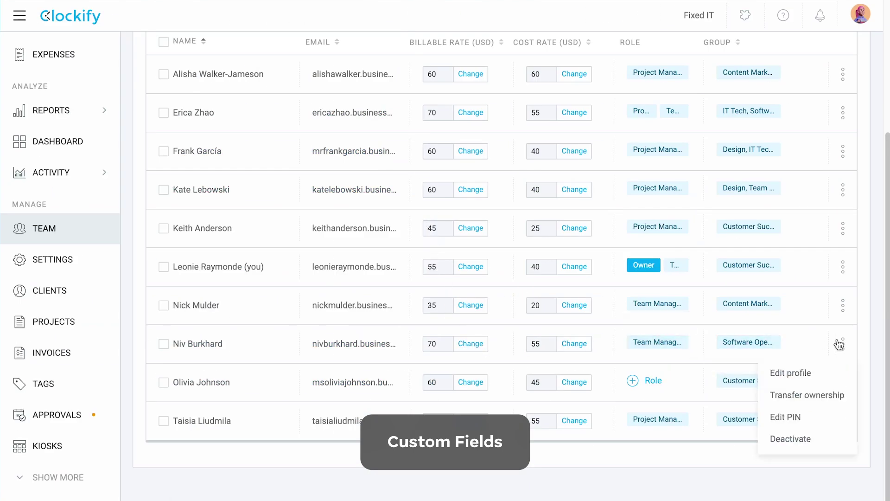
left_click(819, 373)
scroll(454, 361, "down", 4)
scroll(410, 380, "down", 1)
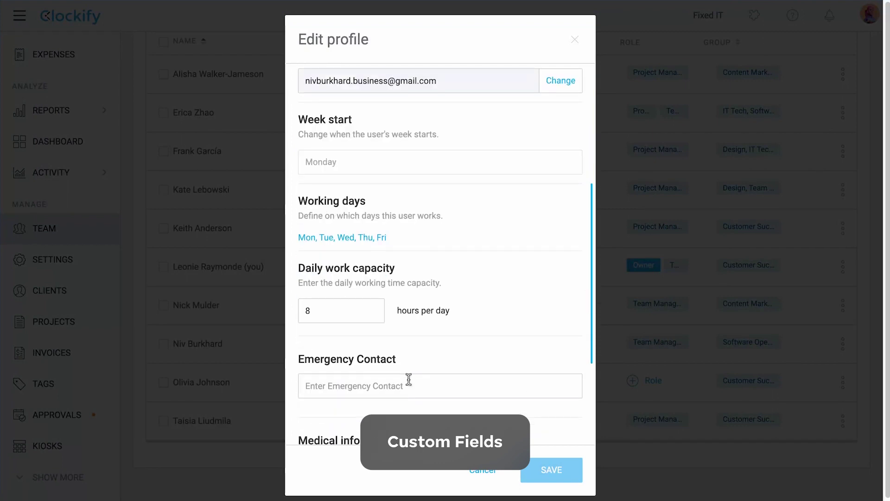
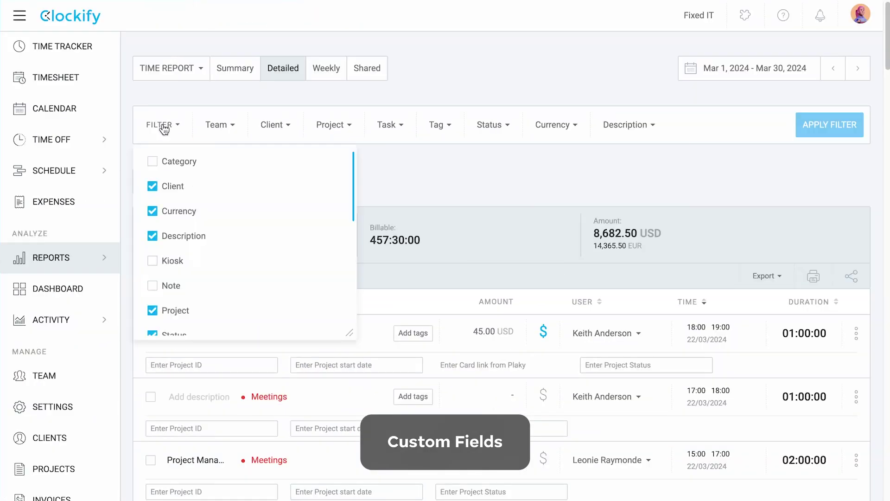
Add Plaky Project Card and Project ID custom-field filters to the report
scroll(200, 252, "down", 1)
scroll(192, 251, "down", 3)
left_click(192, 223)
left_click(184, 274)
left_click(166, 127)
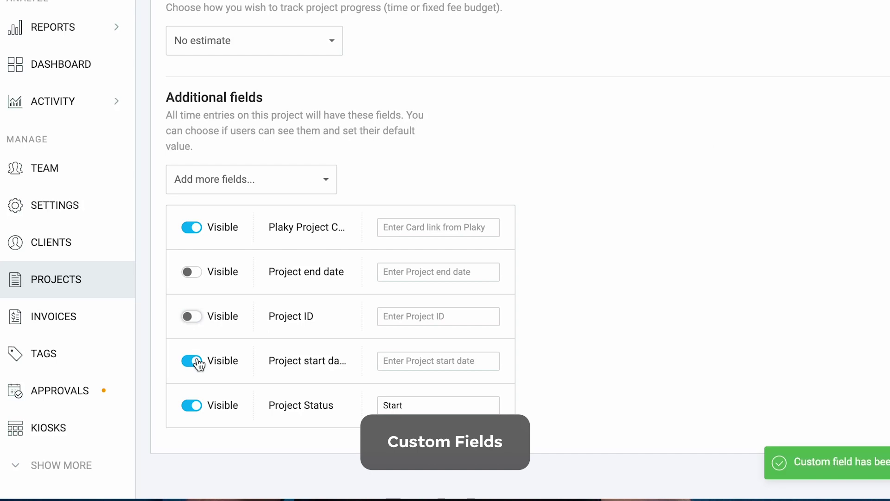
Hide Project start date on the Site project and default Project Status to Start
left_click(192, 361)
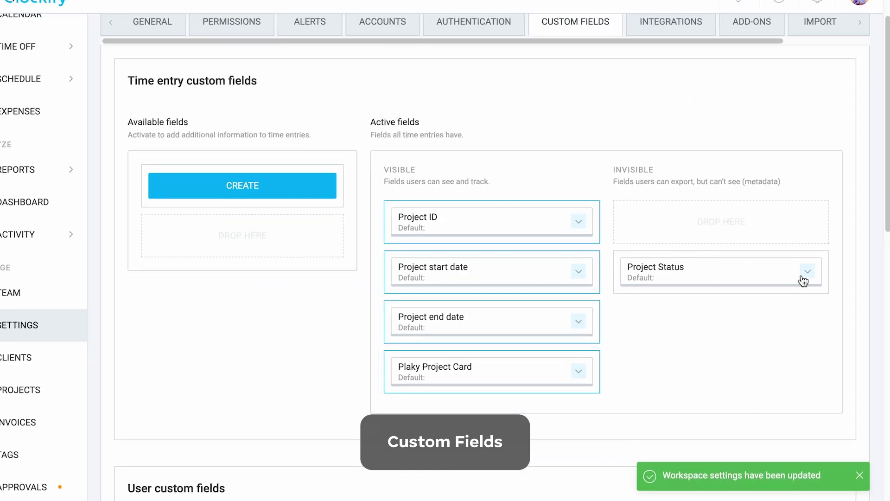
left_click(794, 251)
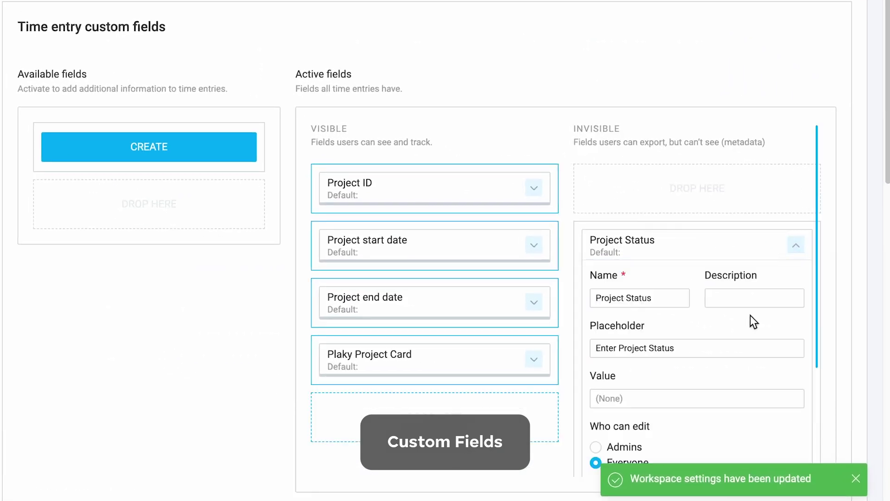
left_click(679, 400)
type("Start")
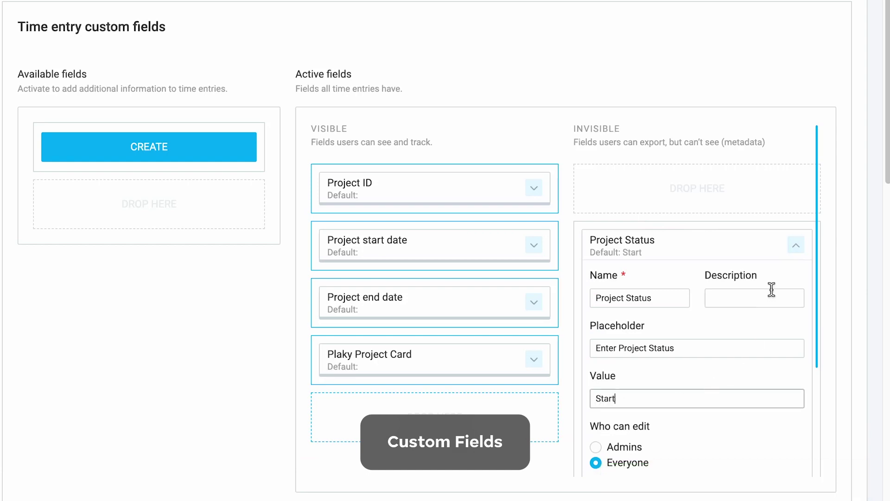
left_click(795, 246)
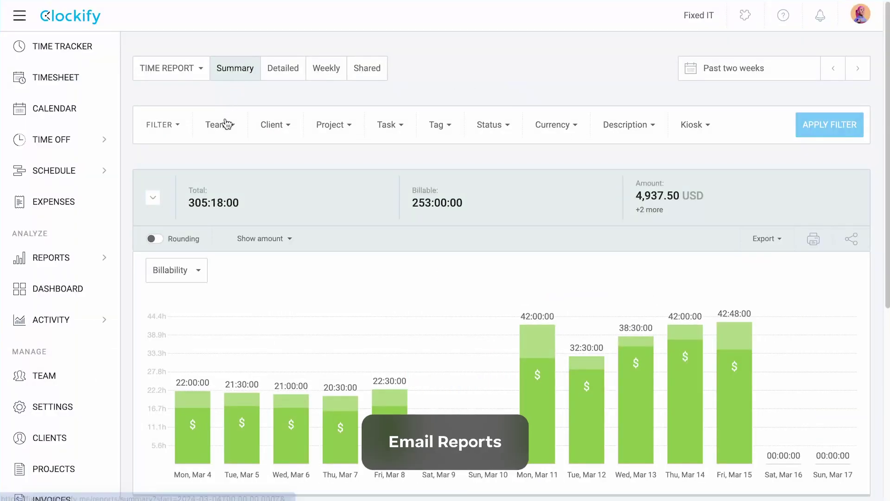
Filter the summary report to the Design and IT Tech groups and client Bergsmid
left_click(224, 123)
left_click(234, 312)
left_click(249, 361)
left_click(273, 124)
left_click(294, 267)
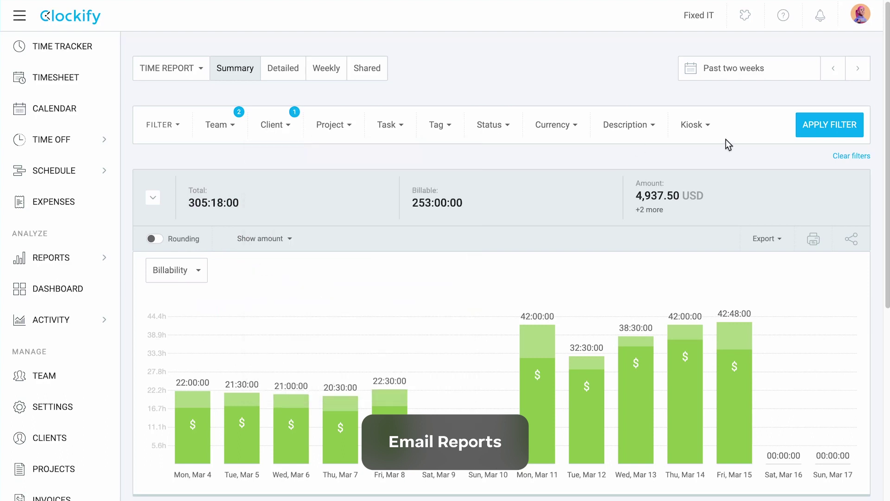
left_click(809, 129)
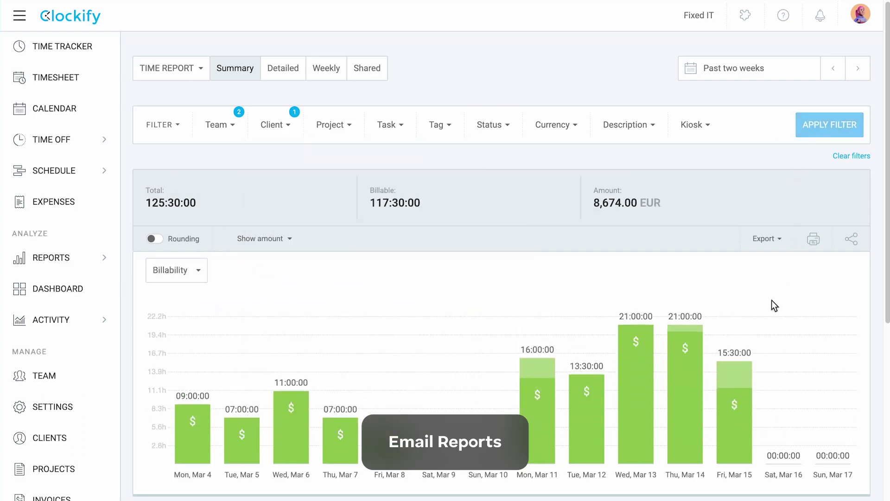
Start sharing the report, naming it 'Bergsmid' with Public visibility
left_click(853, 240)
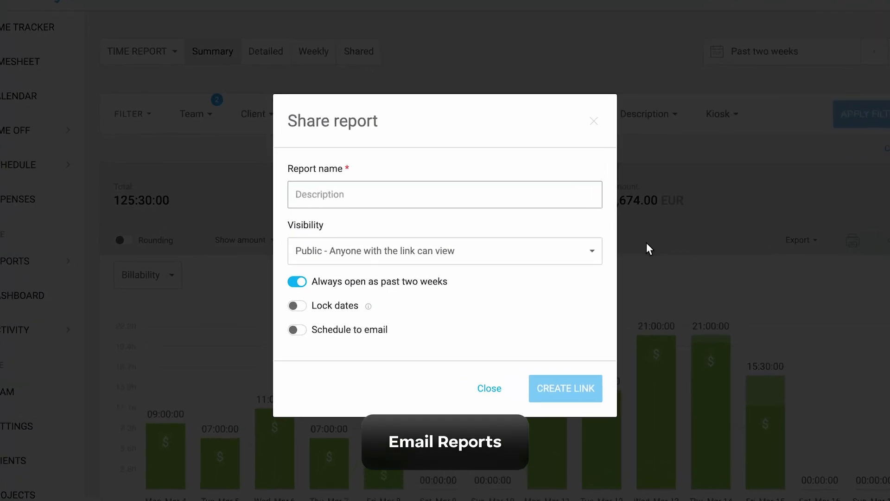
left_click(401, 185)
type("Bergsmid")
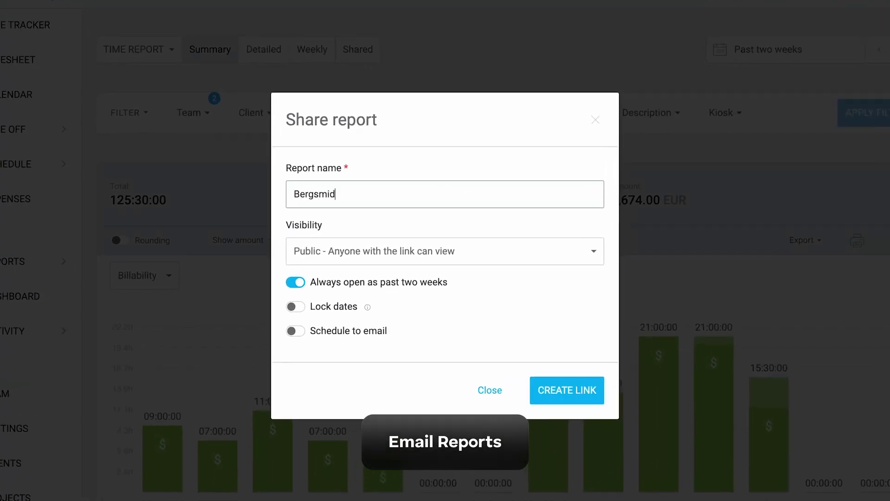
left_click(376, 252)
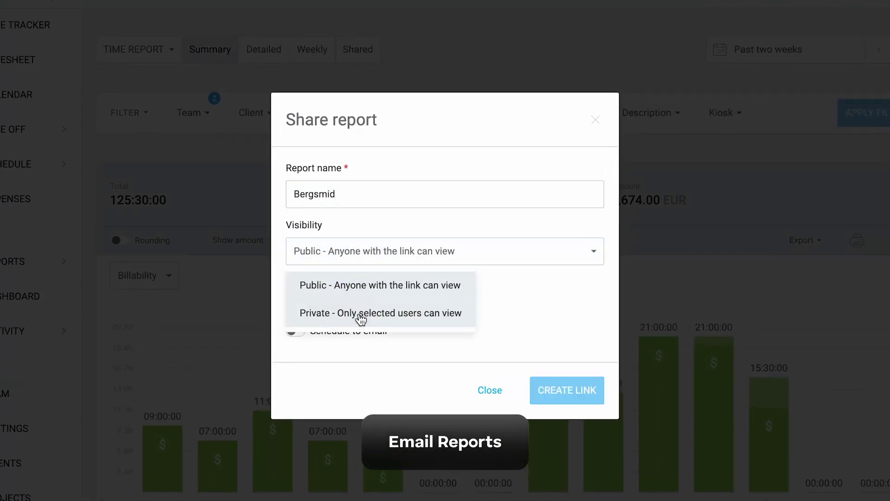
left_click(360, 290)
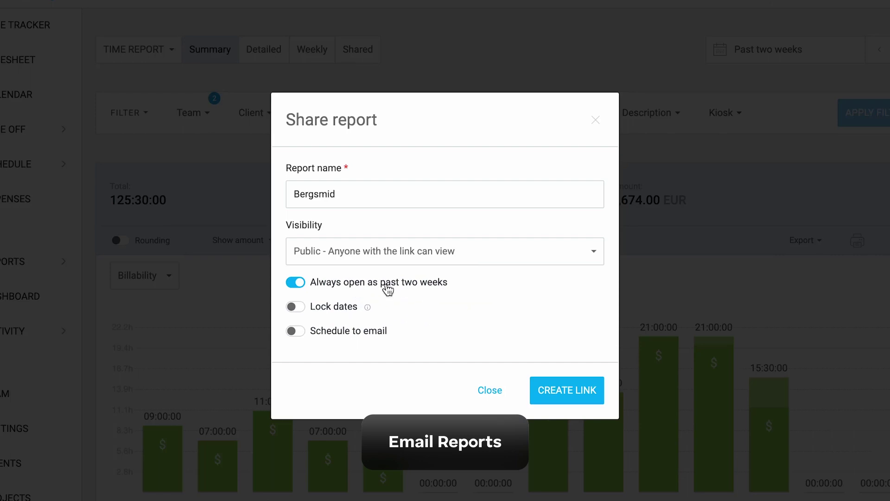
Schedule the shared report to email four teammates monthly
left_click(296, 330)
left_click(402, 306)
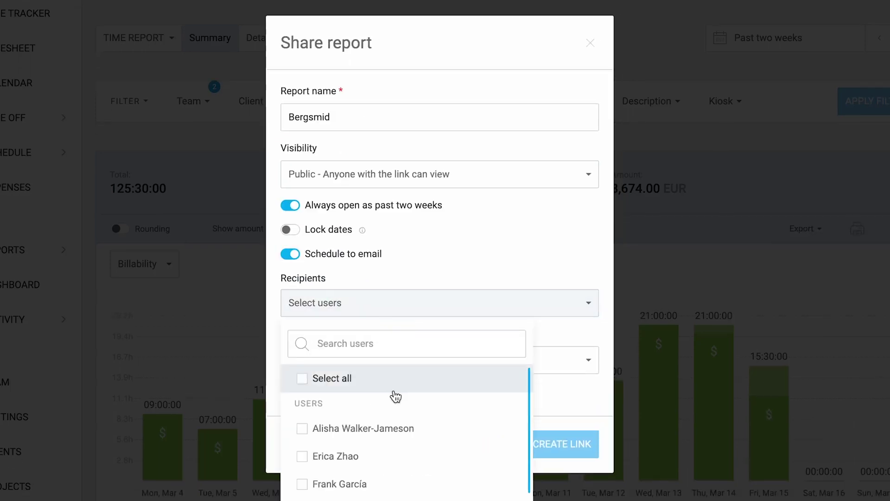
scroll(394, 414, "down", 2)
left_click(327, 408)
left_click(325, 436)
left_click(330, 464)
left_click(343, 492)
left_click(356, 320)
left_click(352, 367)
left_click(342, 446)
Create the shared report link, copy it, and close the confirmation
left_click(562, 449)
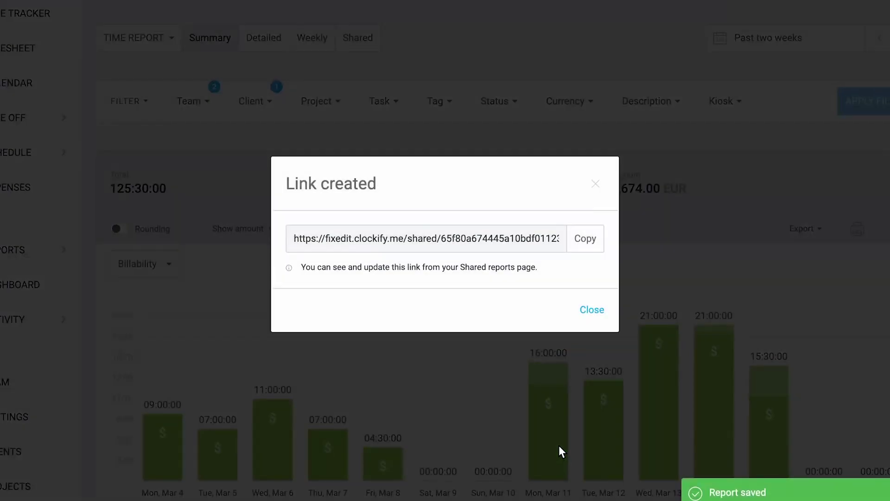
left_click(574, 248)
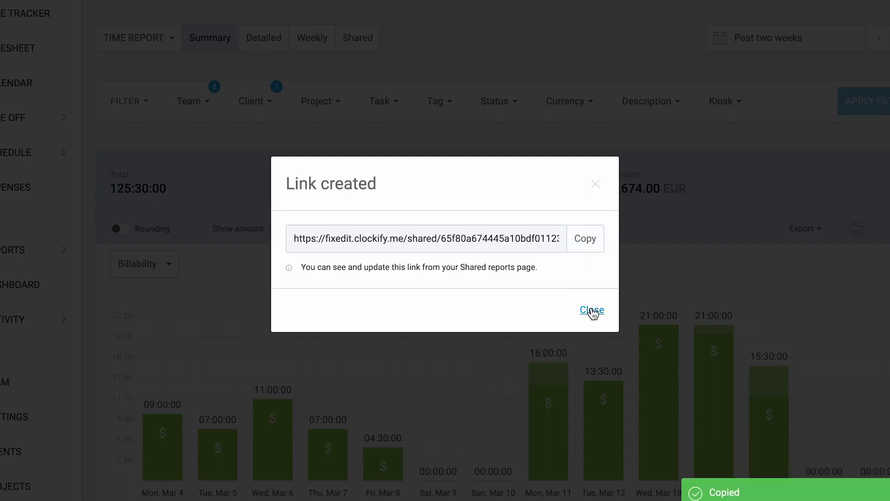
left_click(591, 311)
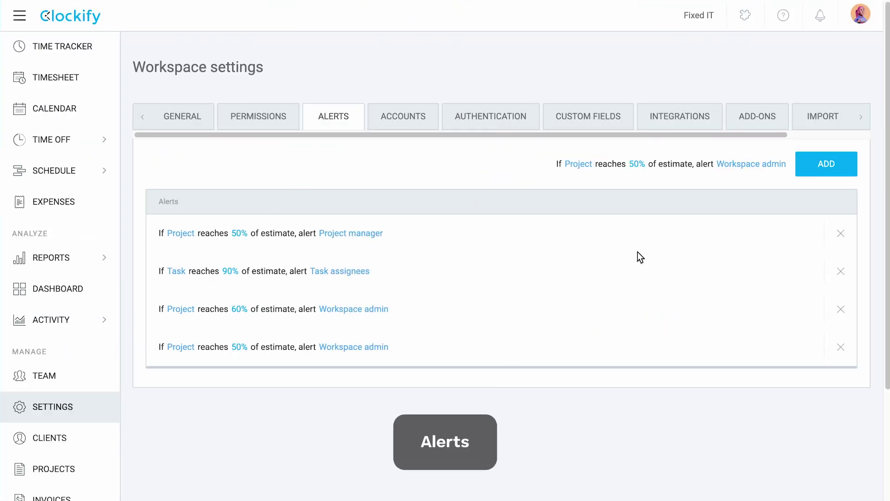
Add a Project alert at 25% of estimate that notifies project members
left_click(581, 165)
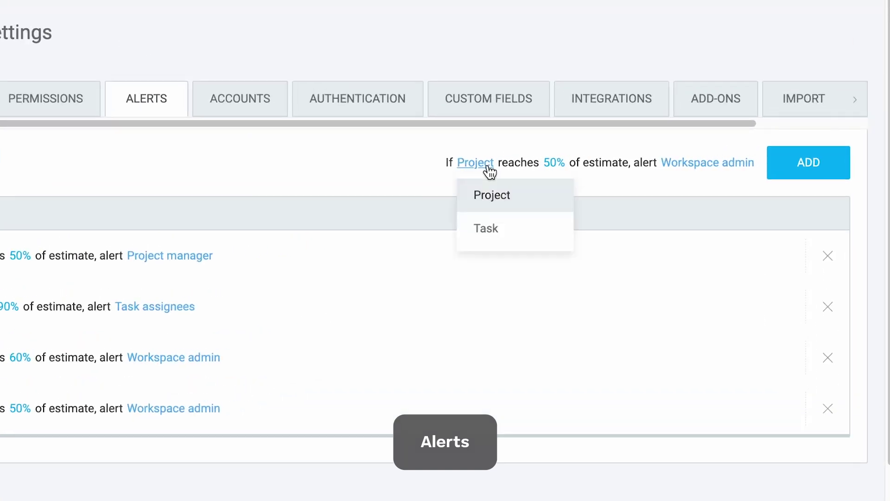
left_click(492, 207)
left_click(554, 164)
left_click_drag(491, 205, 472, 205)
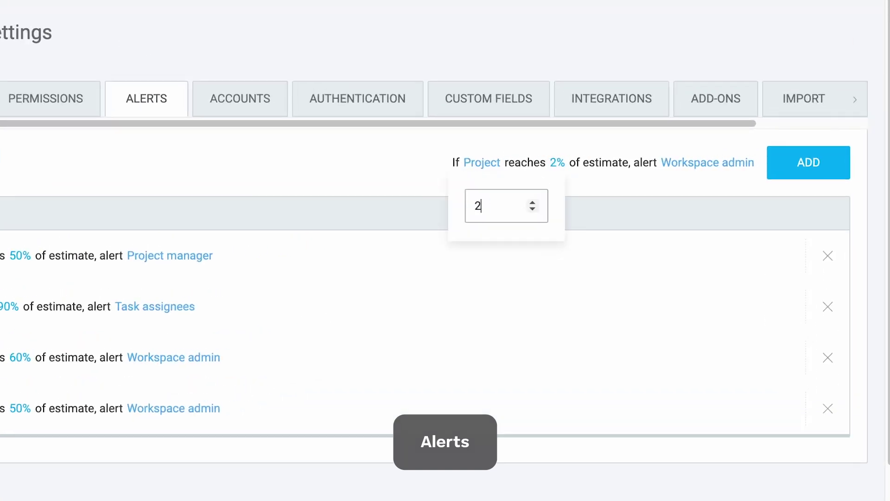
type("5")
left_click(615, 166)
left_click(681, 175)
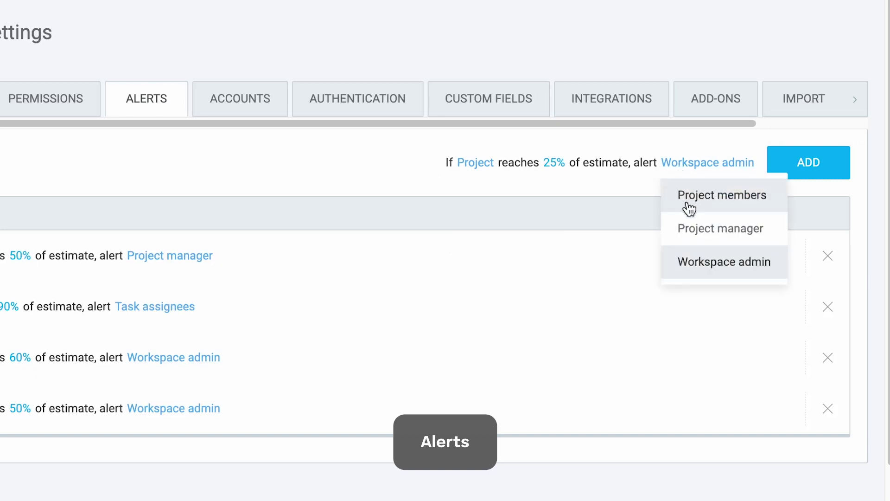
left_click(696, 229)
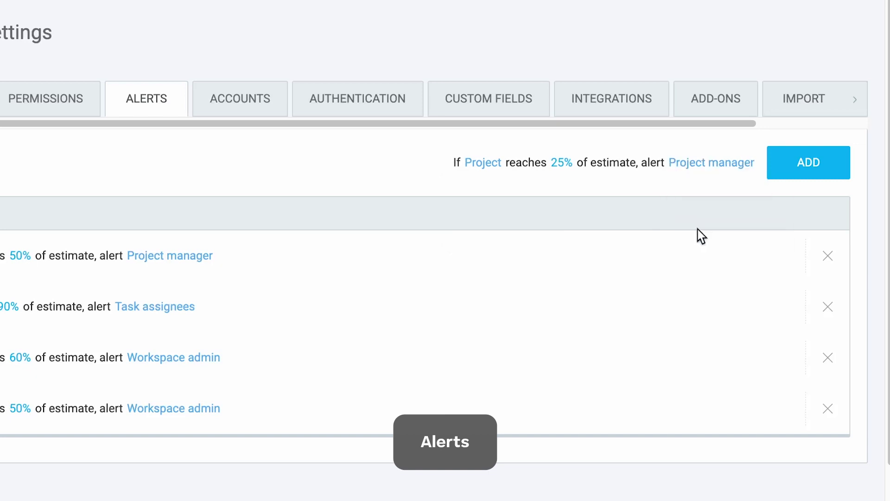
left_click(710, 167)
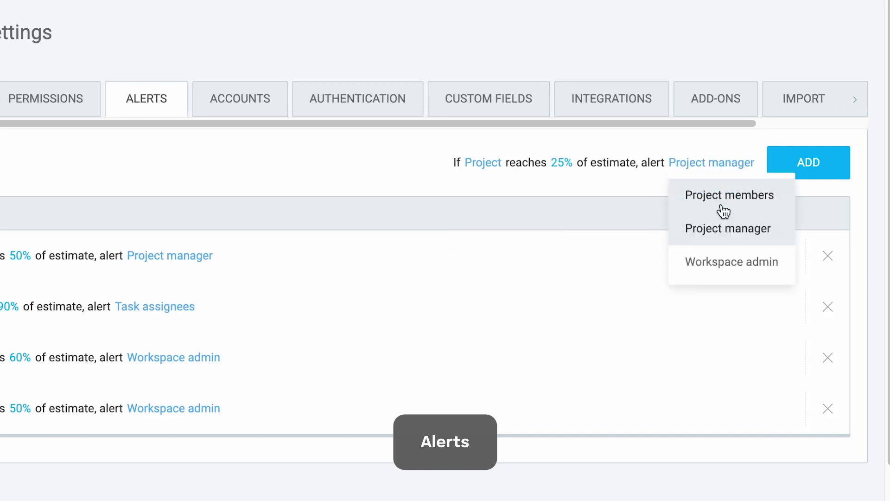
left_click(720, 197)
left_click(790, 175)
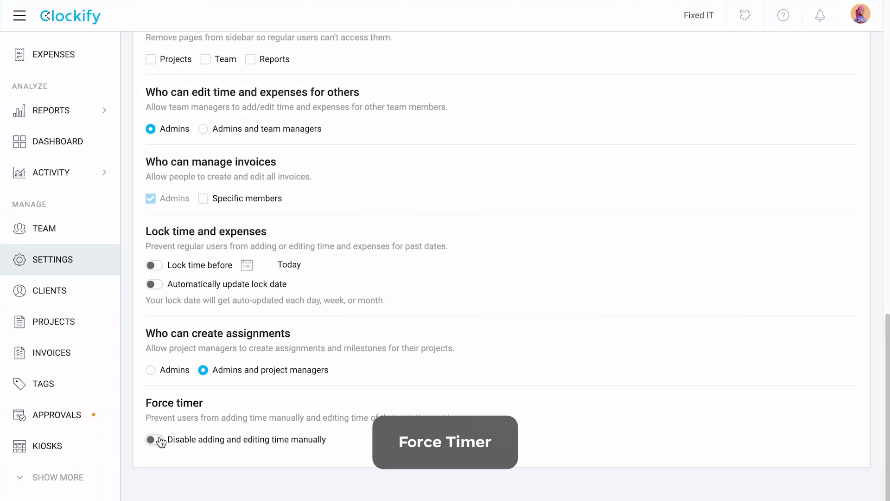
Enable Force timer, confirm the calendar blocks manual entry, then start the Time Tracker timer
left_click(156, 439)
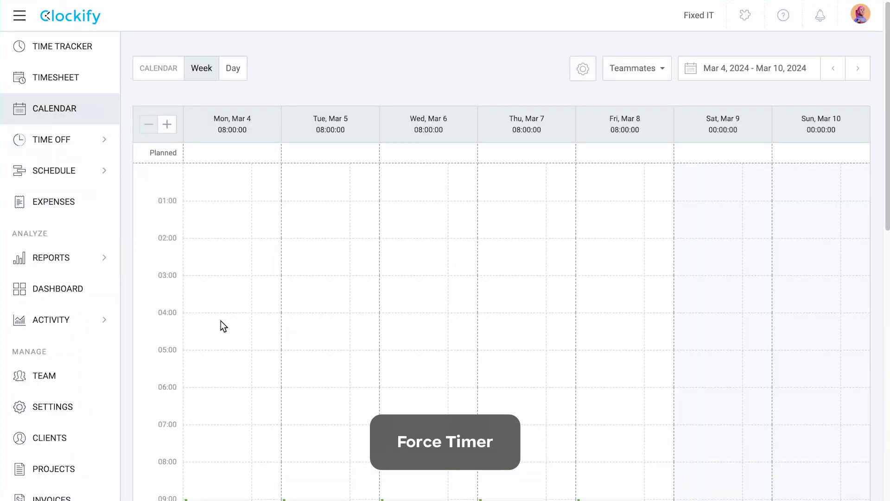
left_click(220, 321)
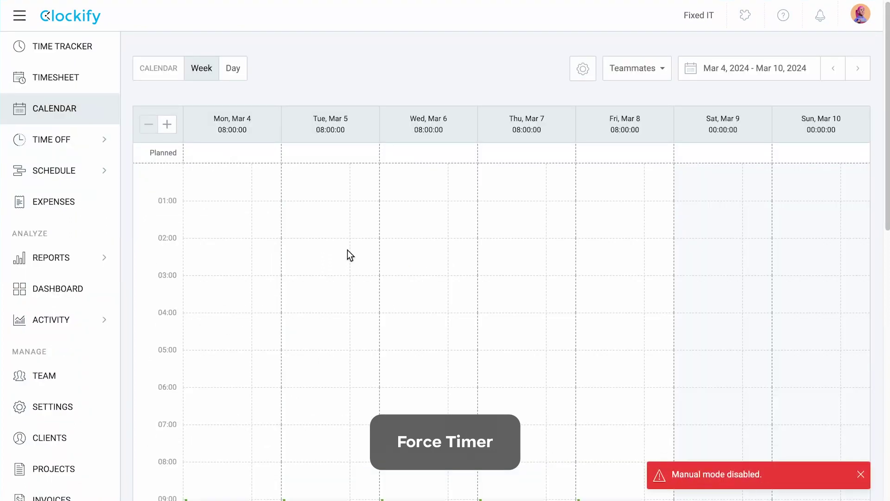
left_click(89, 52)
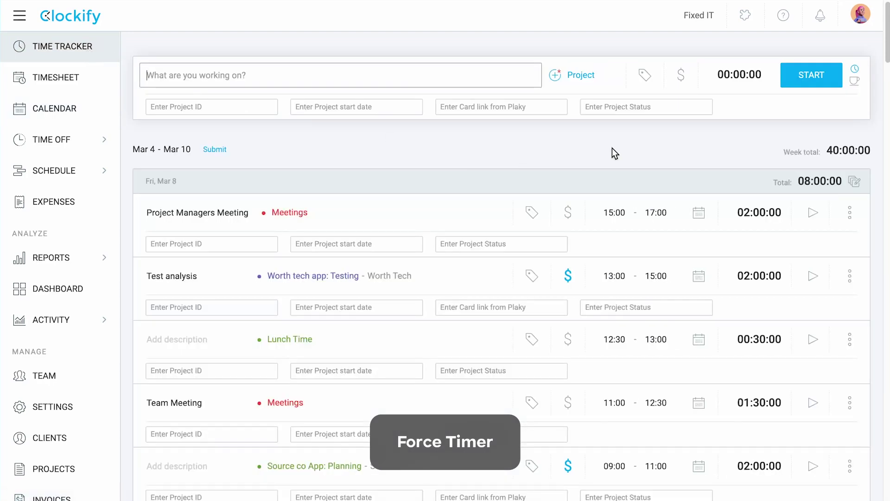
left_click(801, 86)
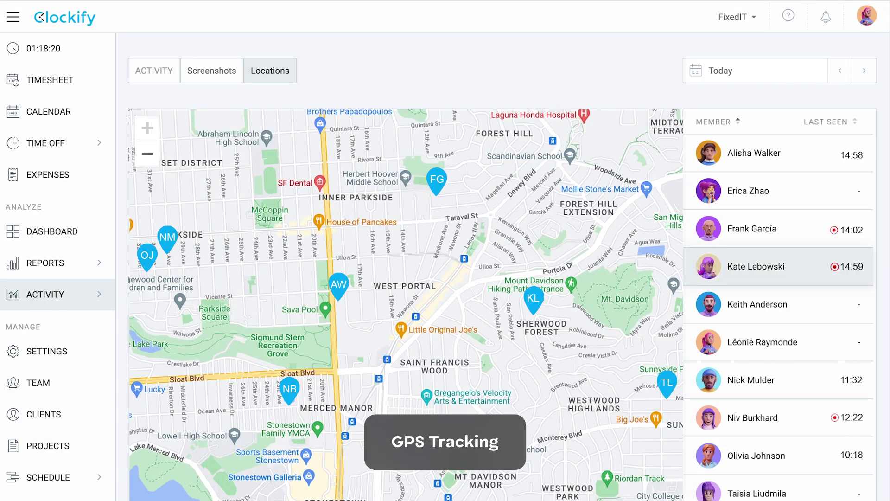
left_click(756, 266)
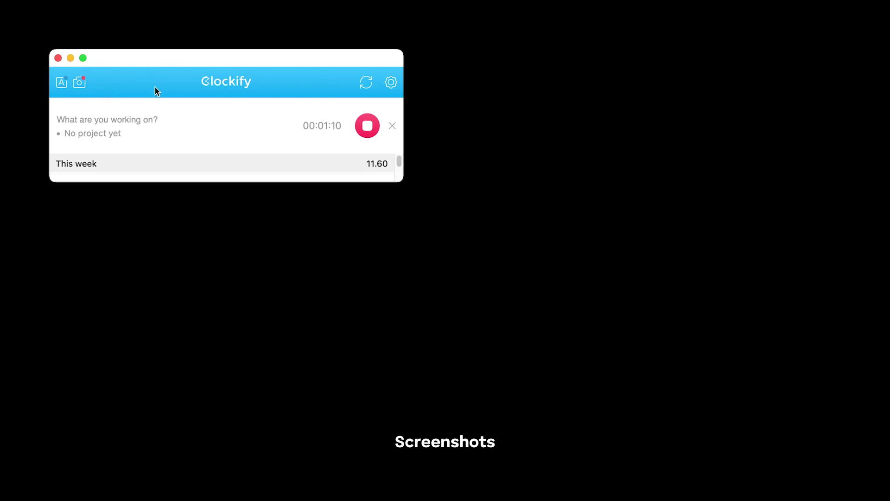
Open the Screenshots page from the desktop app and view a capture full size
left_click(391, 82)
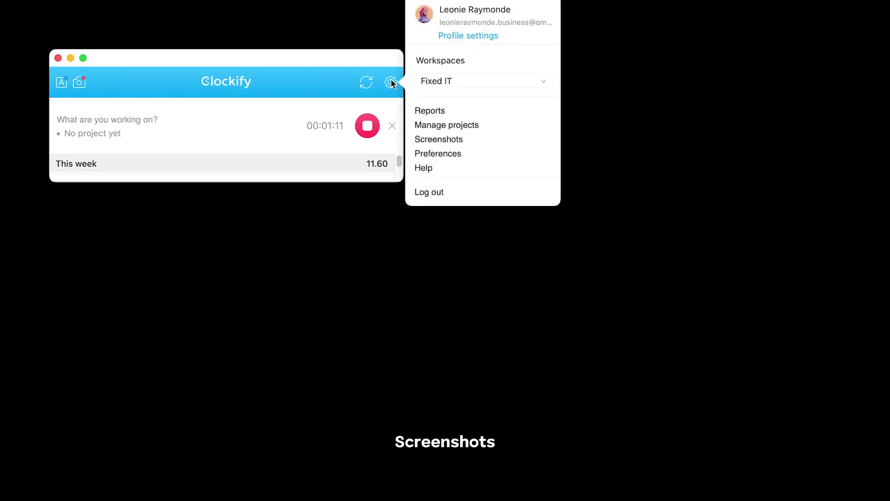
left_click(423, 139)
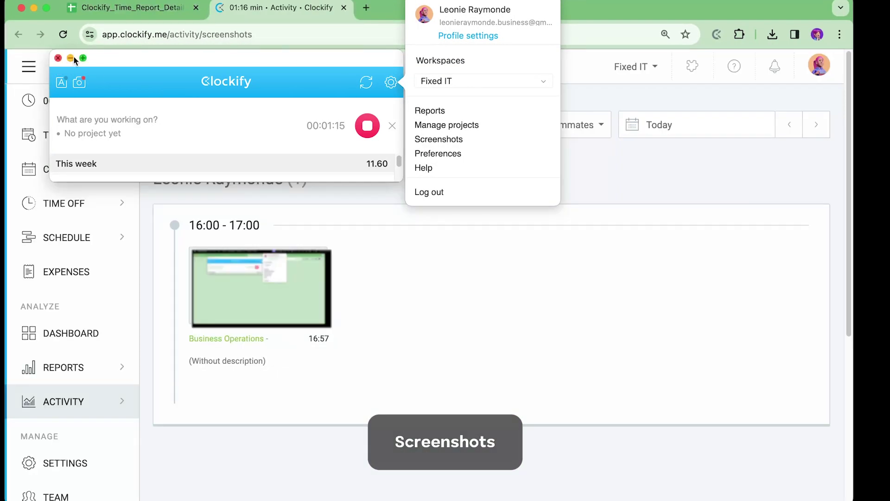
left_click(72, 58)
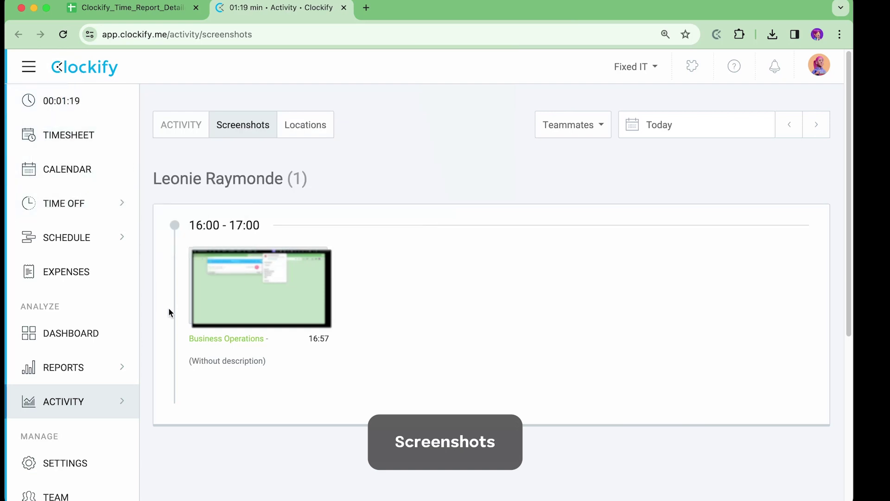
mouse_move(261, 287)
left_click(269, 291)
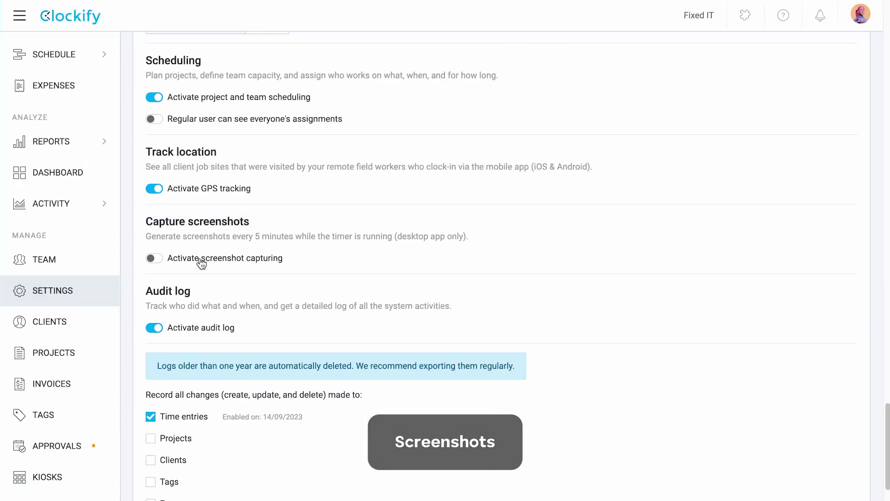
Enable screenshot capturing, accept the privacy terms, and delete the 09:47 screenshot
left_click(201, 263)
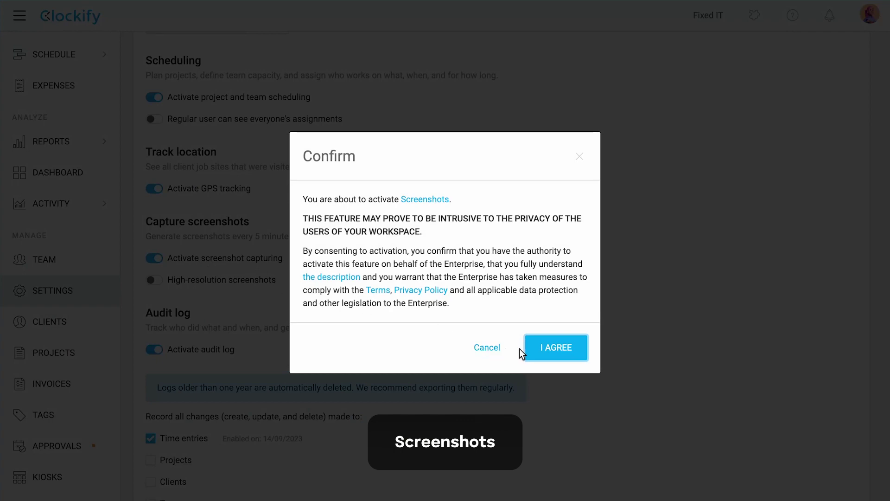
left_click(526, 350)
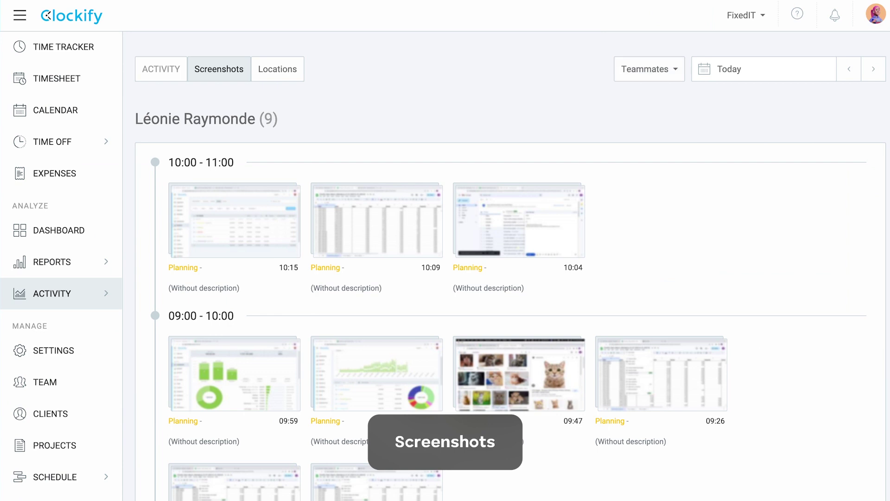
left_click(569, 346)
left_click(564, 300)
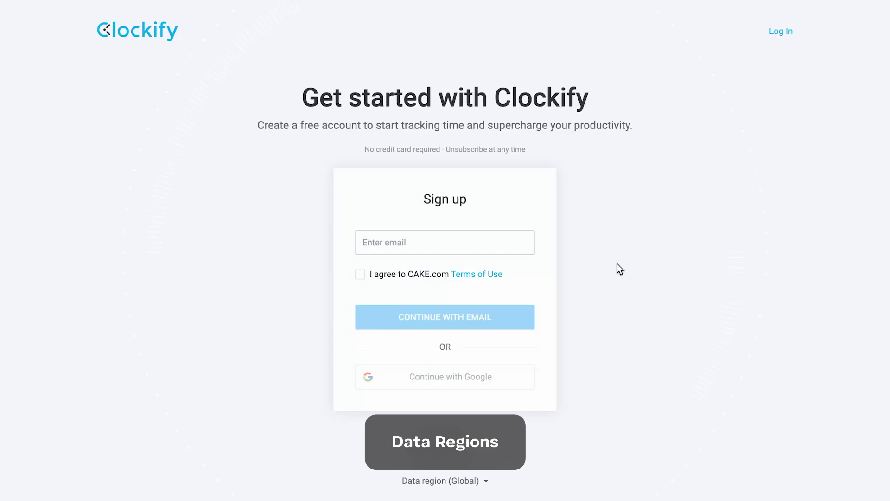
Select USA in the sign-up page's Data region dropdown
left_click(471, 482)
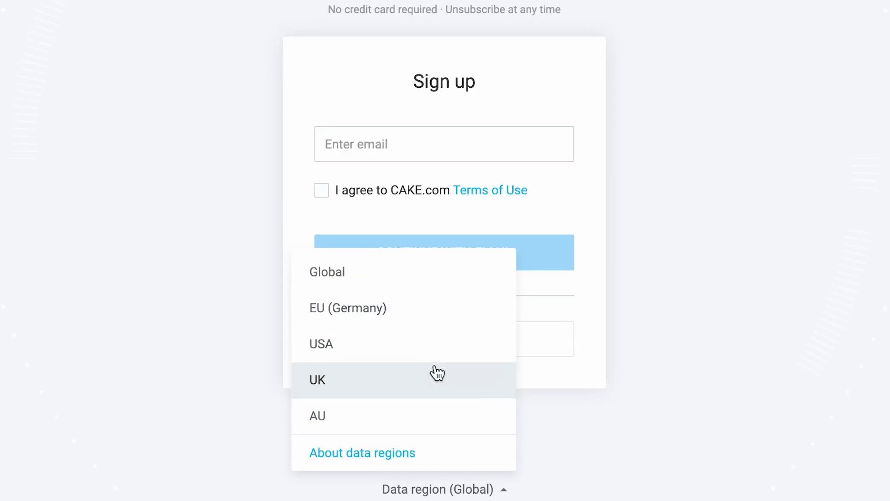
left_click(420, 345)
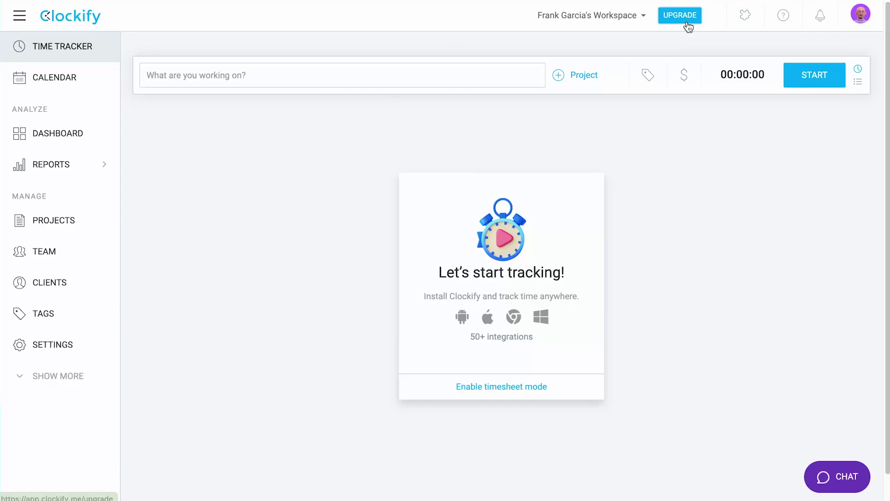
Go to the Upgrade plans page and bring up the 7-day free PRO trial offer
left_click(687, 23)
left_click(834, 97)
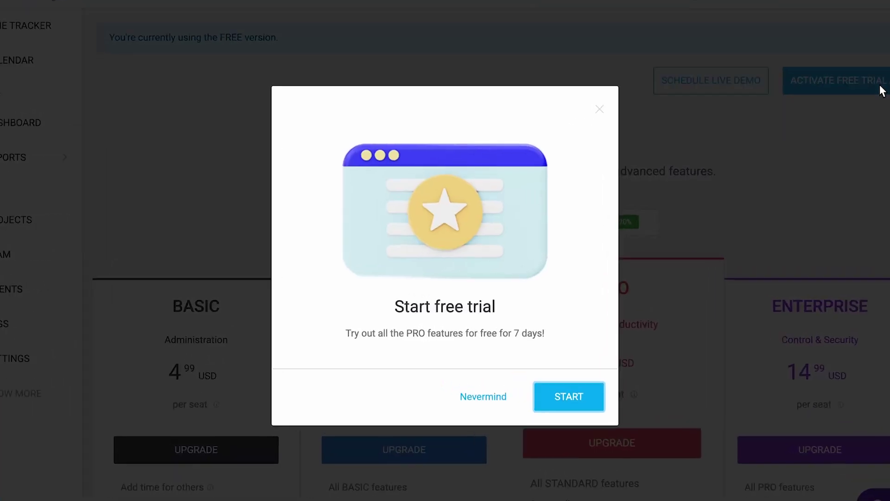